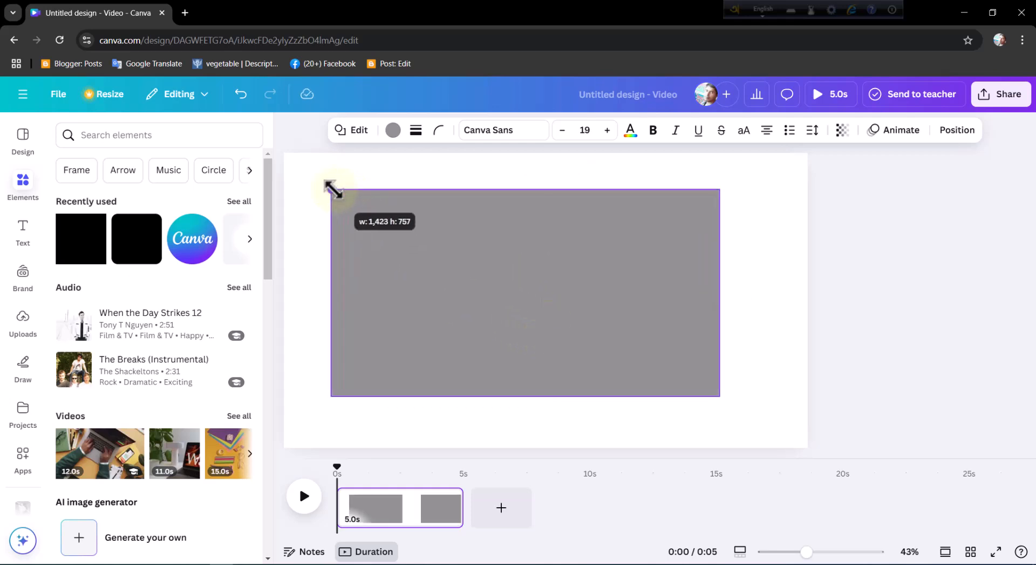
# Centre the grey rectangle on the page and fill it with black
pyautogui.moveTo(399, 244); pyautogui.dragTo(423, 251)
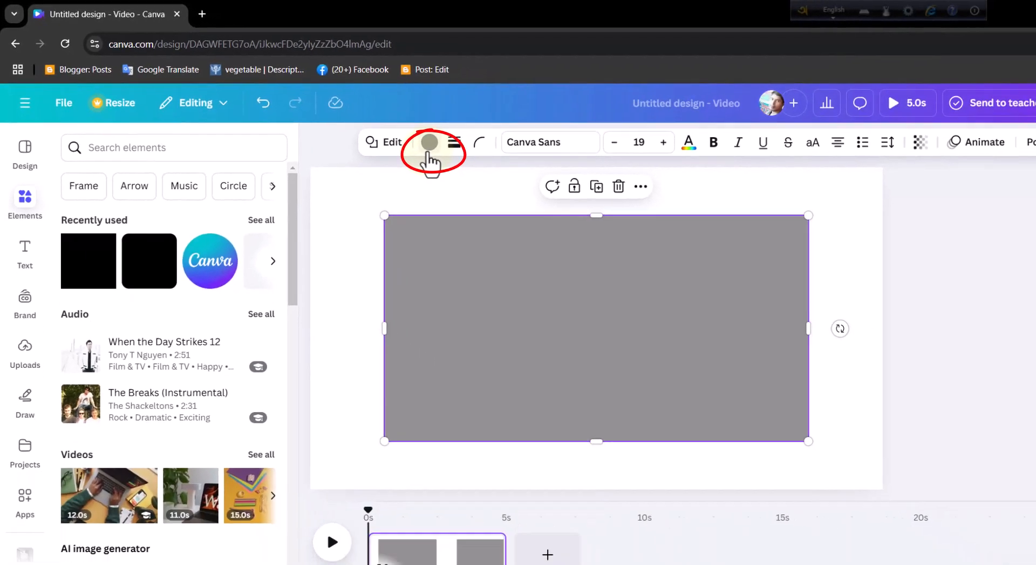
pyautogui.click(528, 178)
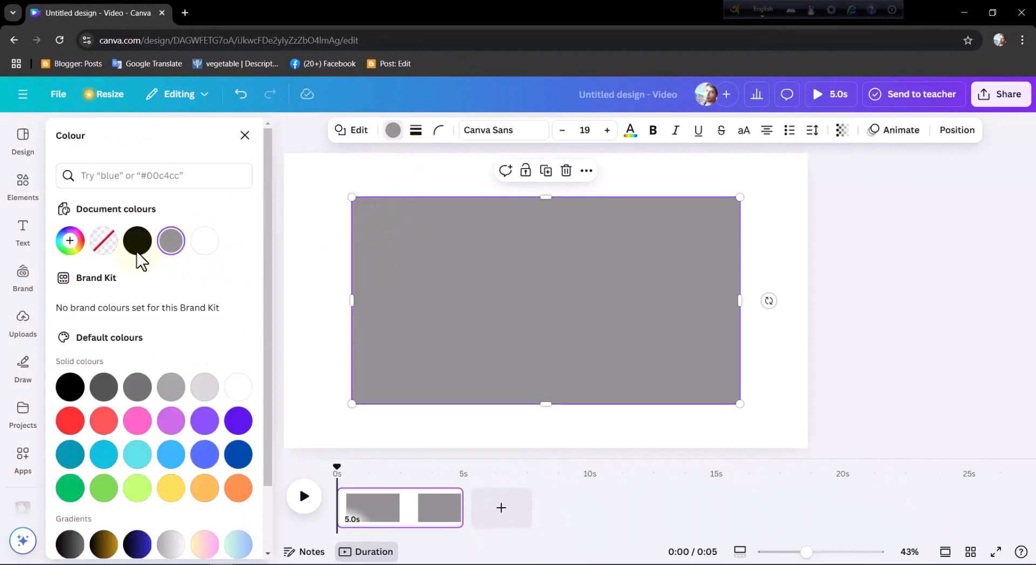
pyautogui.click(143, 251)
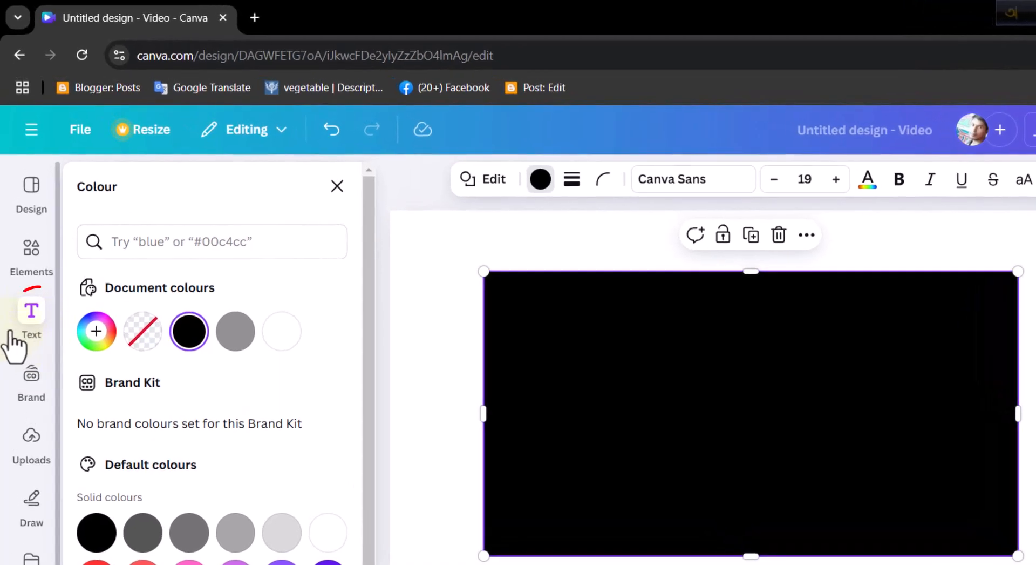
# Add the "Thank you so much!" font combination and delete its yellow script text
pyautogui.click(31, 318)
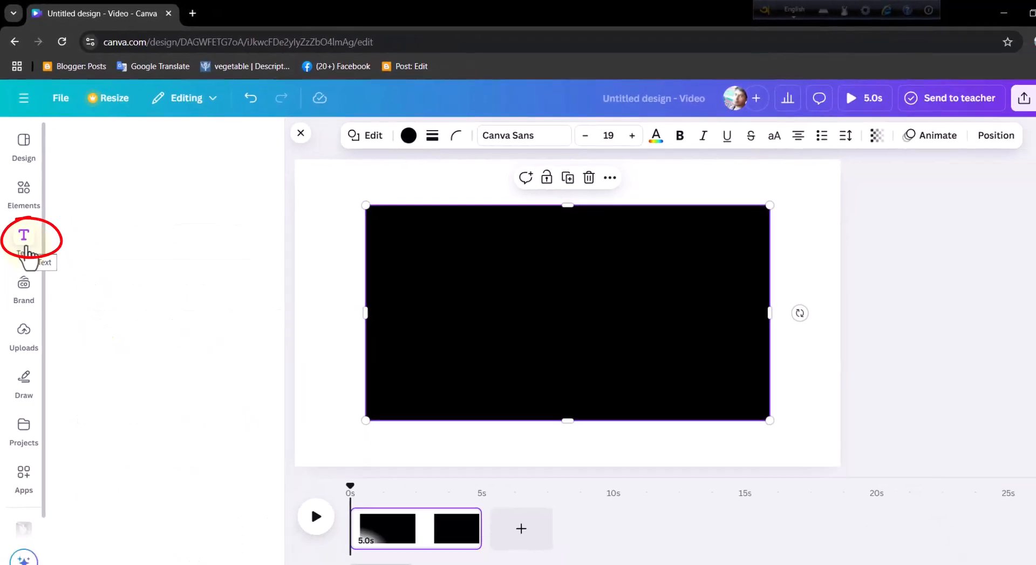
pyautogui.scroll(-2, 95, 410)
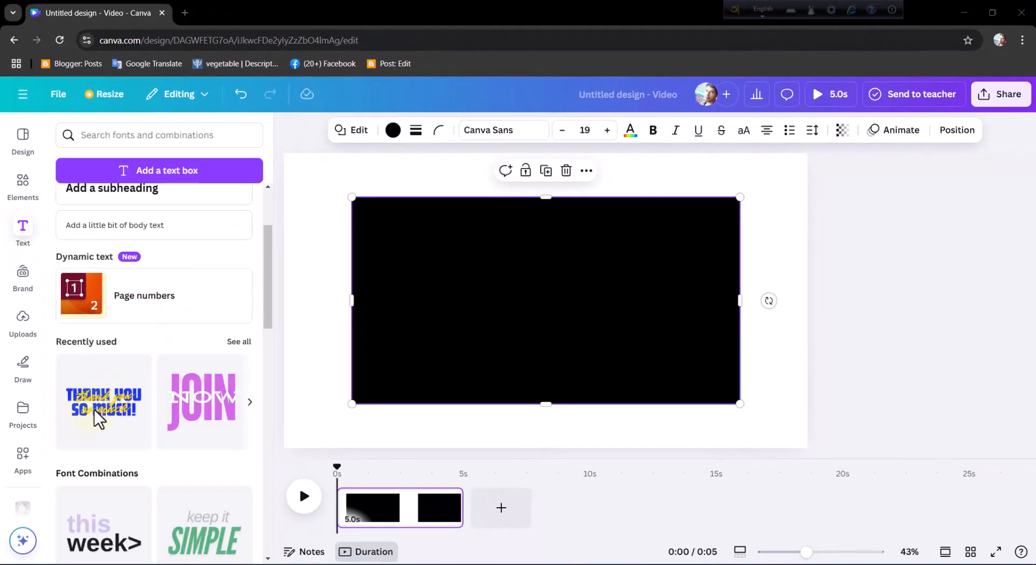
pyautogui.click(97, 420)
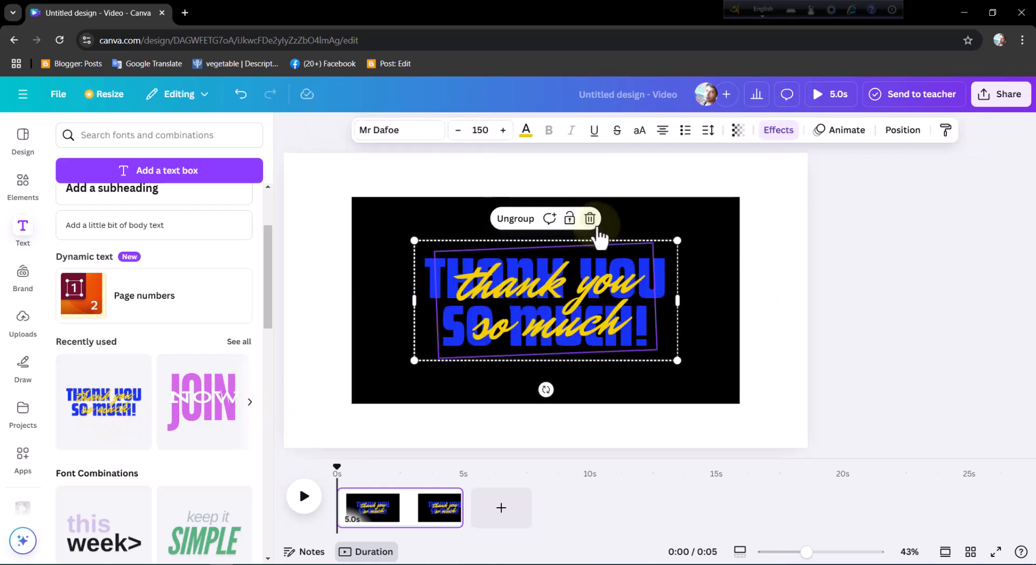
pyautogui.click(591, 221)
# Replace the blue text with EMOTION and enlarge it to font size 233
pyautogui.moveTo(652, 321); pyautogui.dragTo(451, 307)
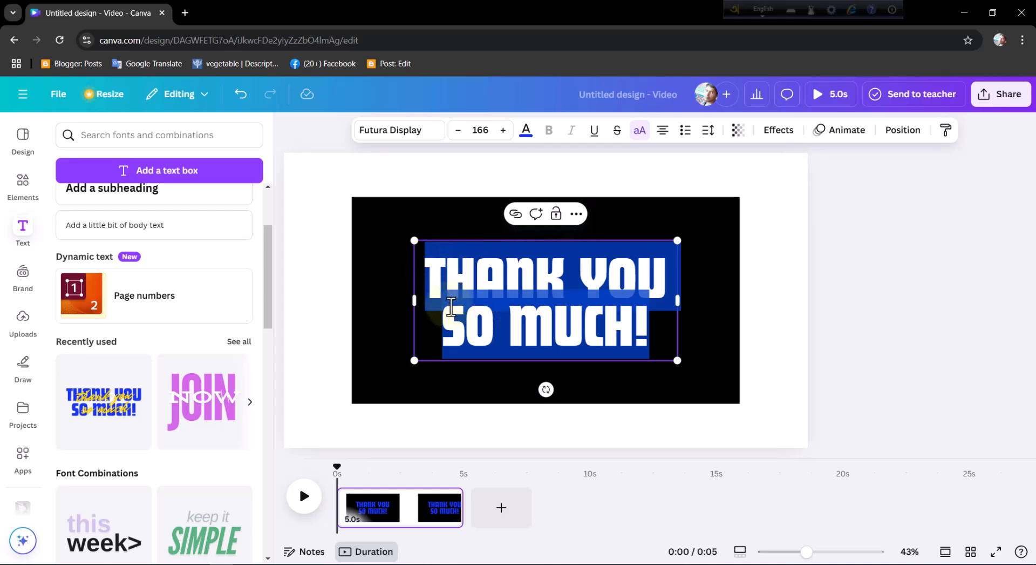
pyautogui.write('E')
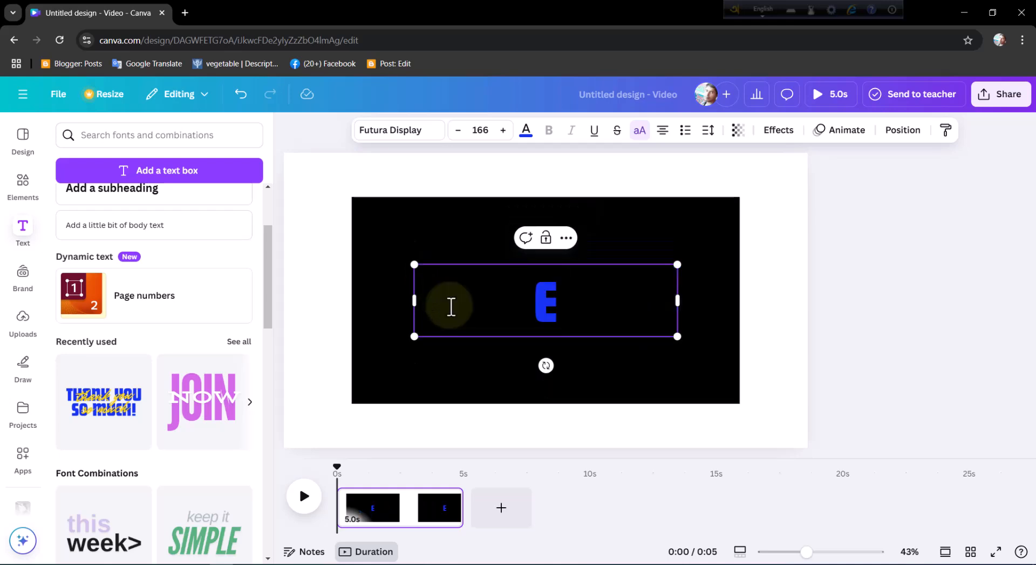
pyautogui.write('MOTI')
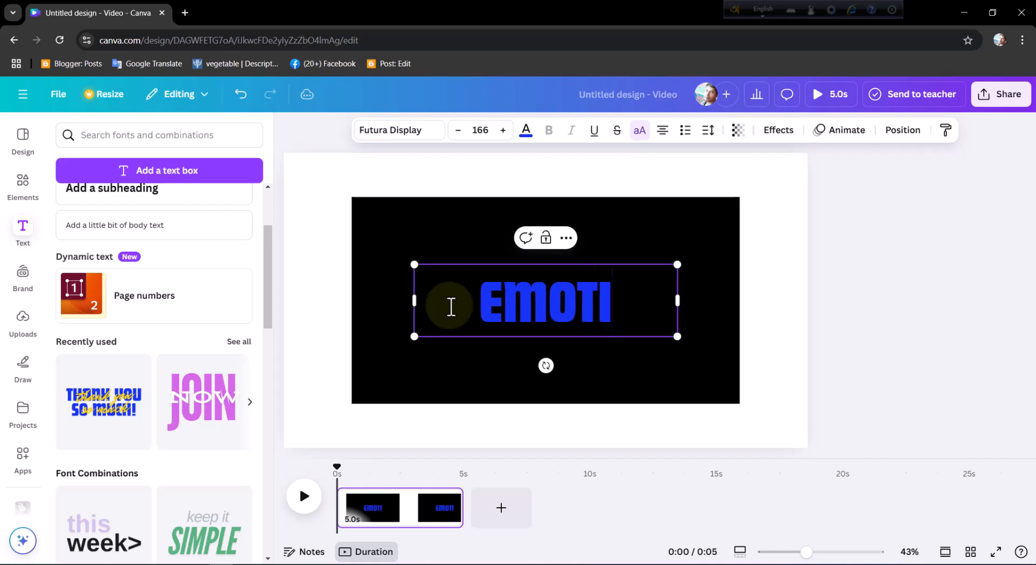
pyautogui.write('ON')
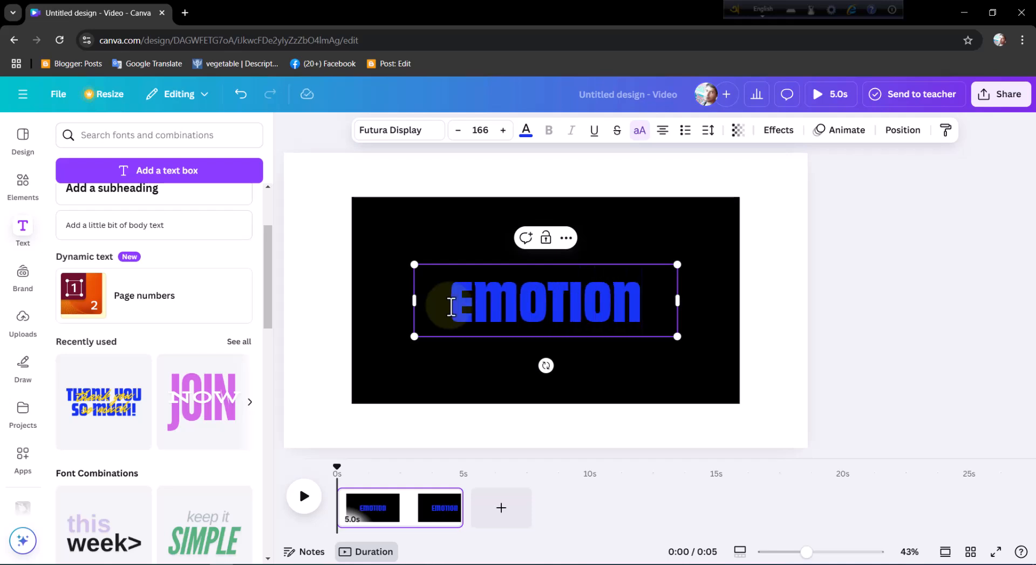
pyautogui.moveTo(678, 300); pyautogui.dragTo(689, 382)
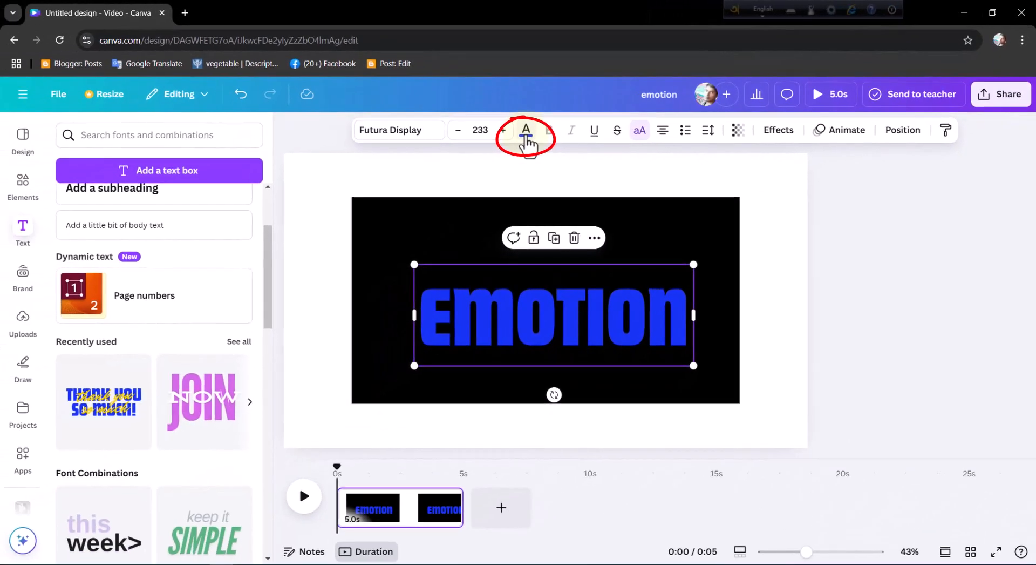
# Colour the EMOTION text white and centre it on the black rectangle
pyautogui.click(401, 165)
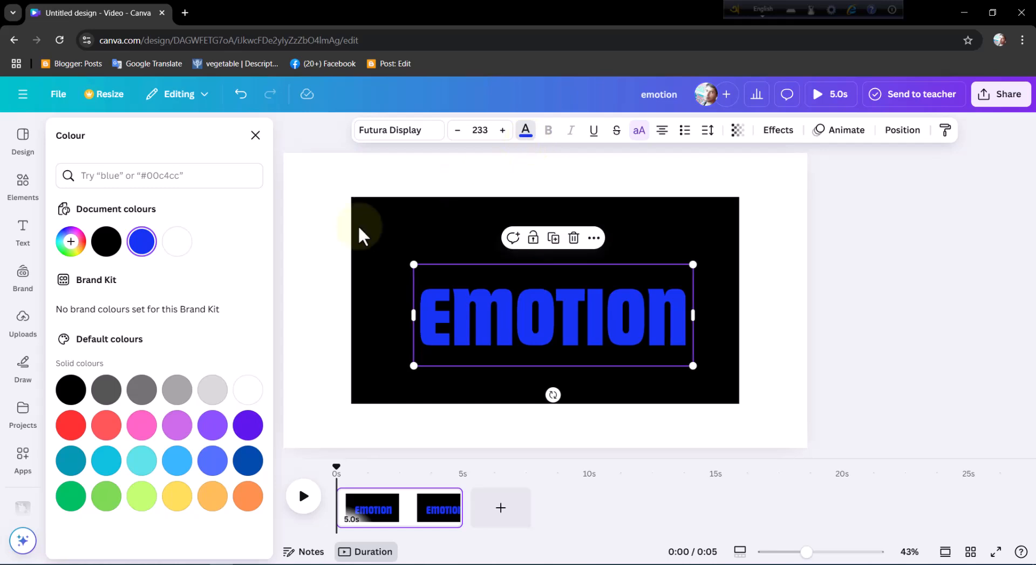
pyautogui.click(177, 249)
pyautogui.moveTo(580, 359); pyautogui.dragTo(533, 310)
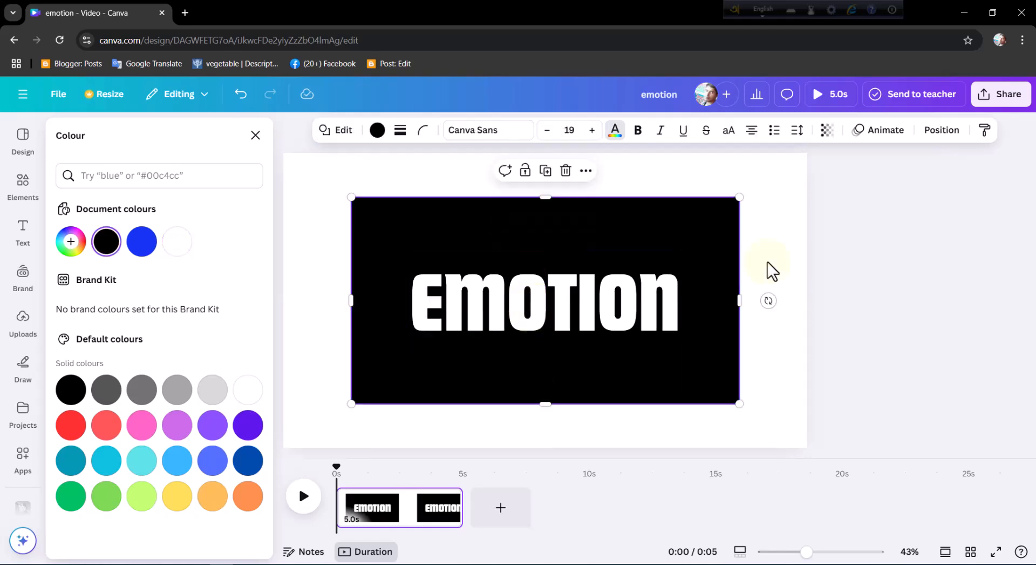
pyautogui.click(773, 220)
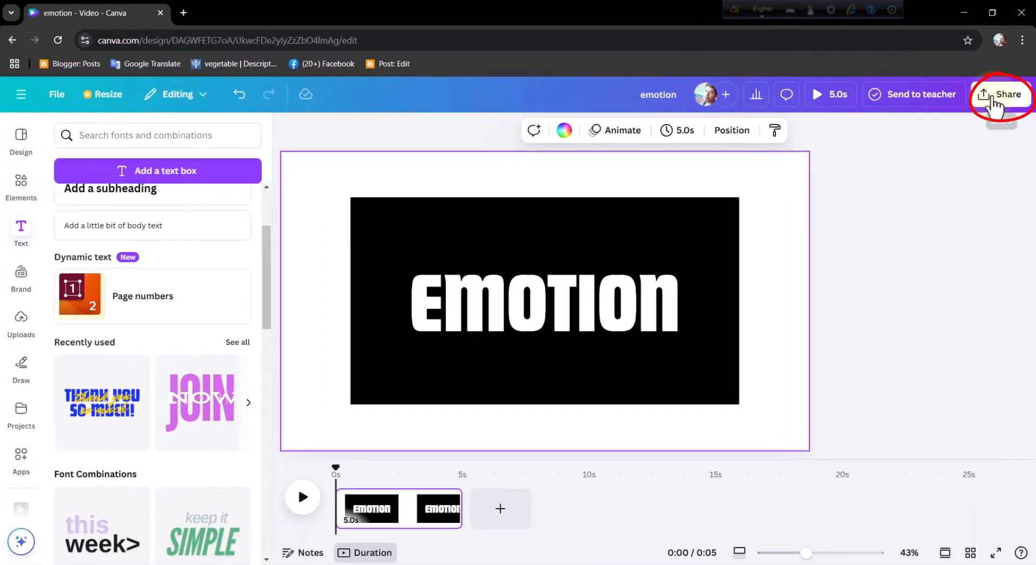
# Download the design as a JPG at size 1 and quality 80
pyautogui.click(985, 125)
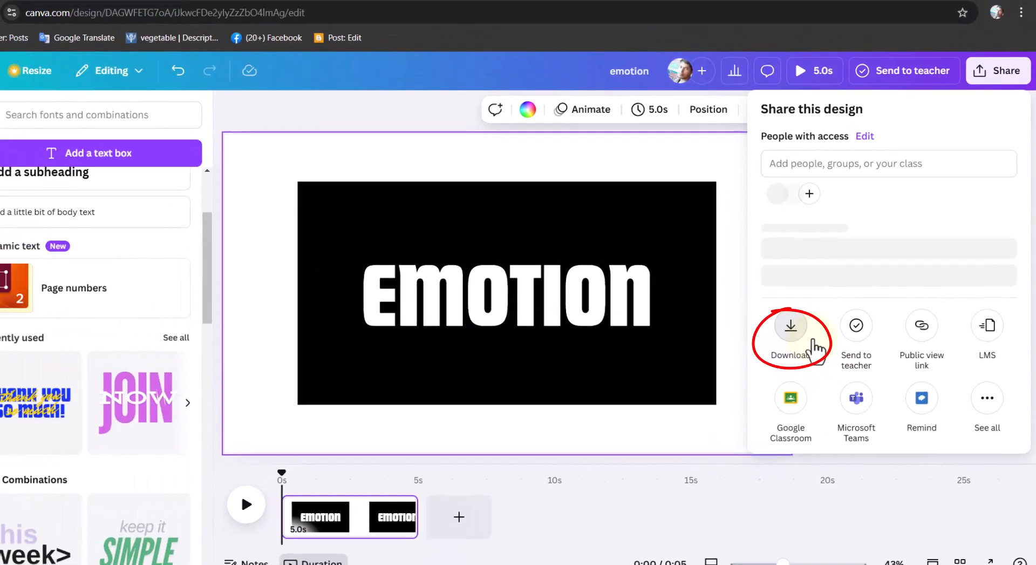
pyautogui.click(740, 324)
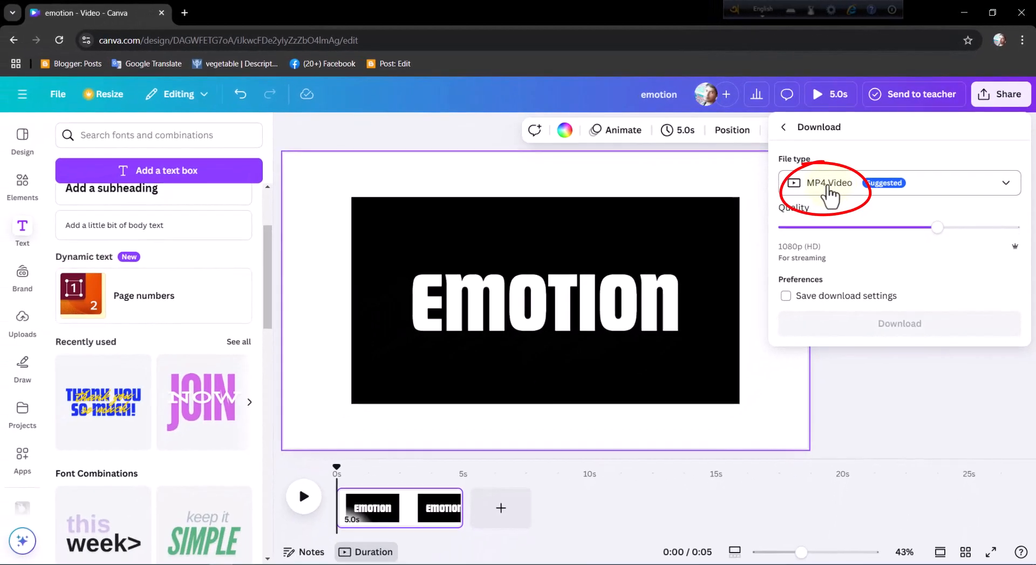
pyautogui.click(793, 221)
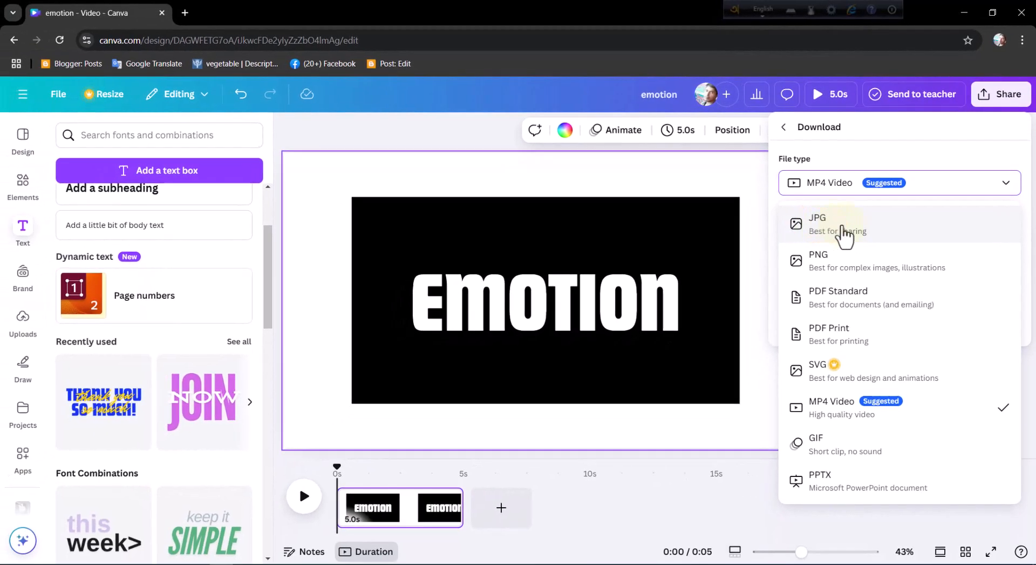
pyautogui.click(844, 232)
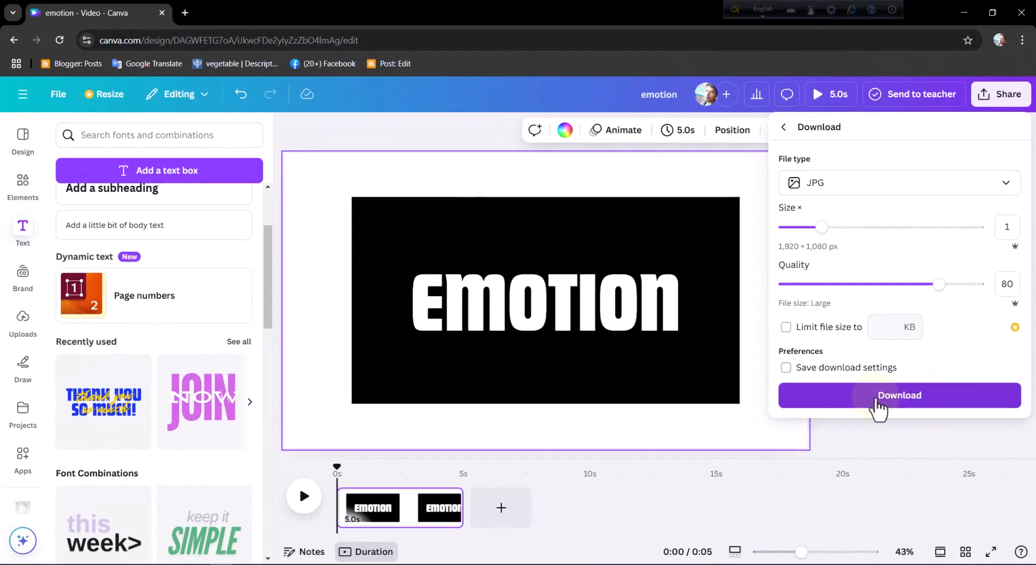
pyautogui.click(817, 361)
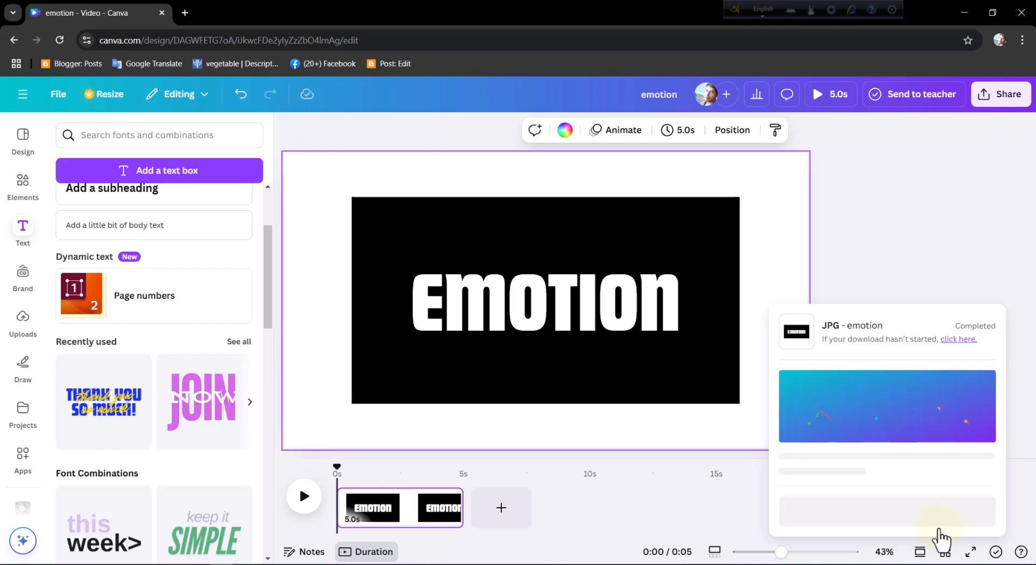
# Delete the black rectangle and the EMOTION text from the page
pyautogui.click(614, 235)
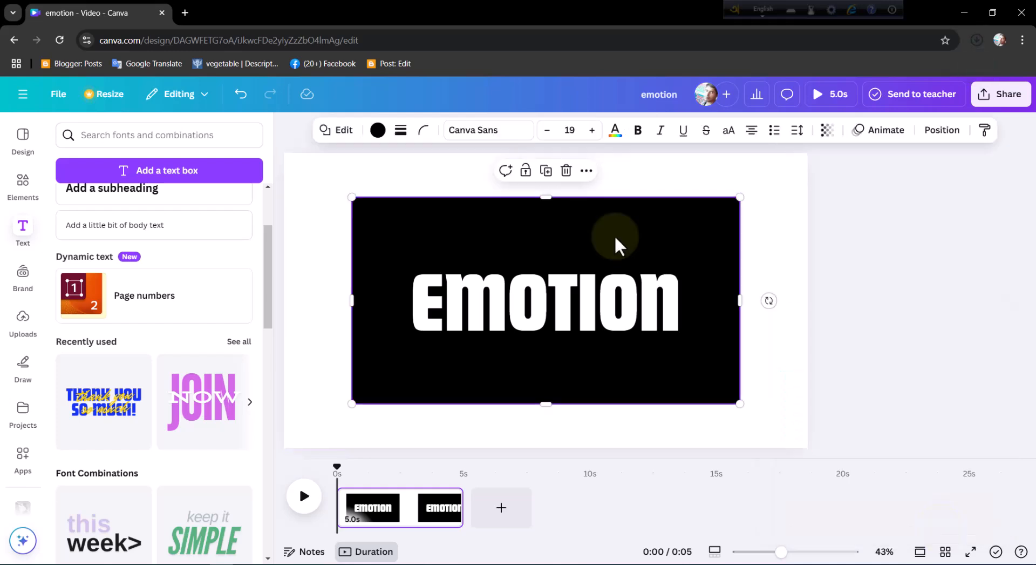
pyautogui.click(567, 176)
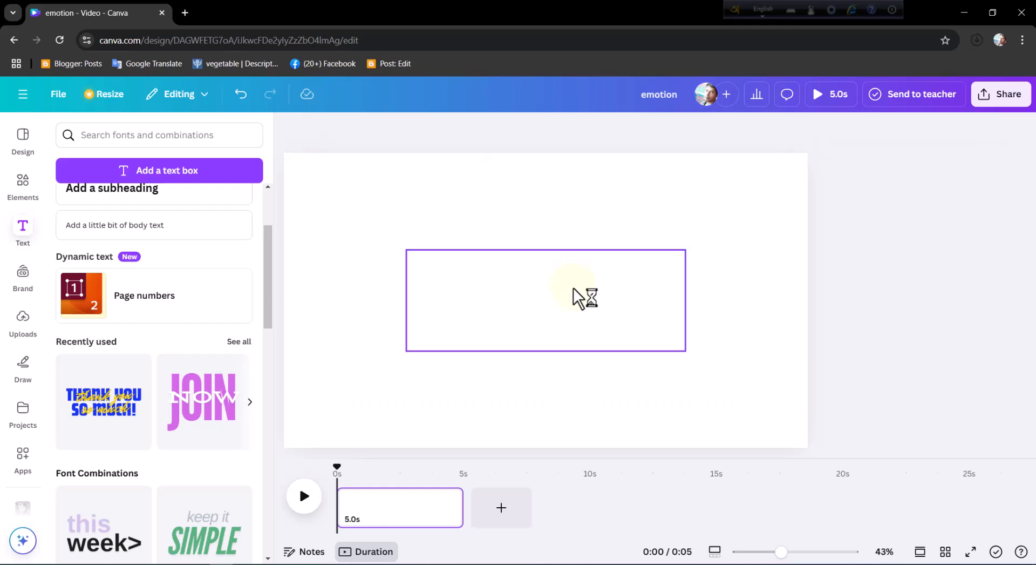
pyautogui.click(566, 223)
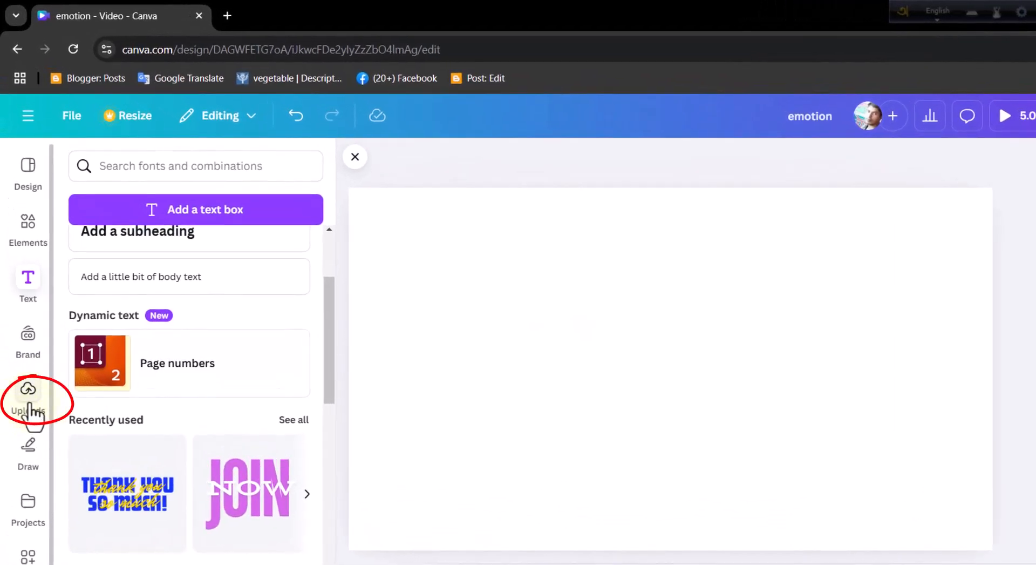
# Place the uploaded foxtail grass photo on the page and enlarge it to cover the whole page
pyautogui.click(30, 405)
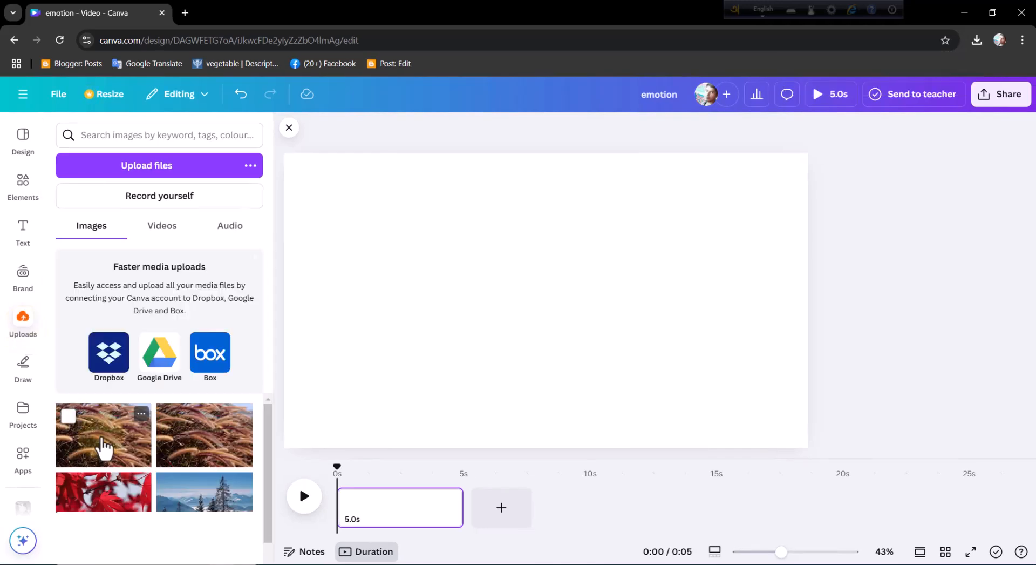
pyautogui.moveTo(107, 448); pyautogui.dragTo(498, 294)
pyautogui.moveTo(684, 391); pyautogui.dragTo(784, 448)
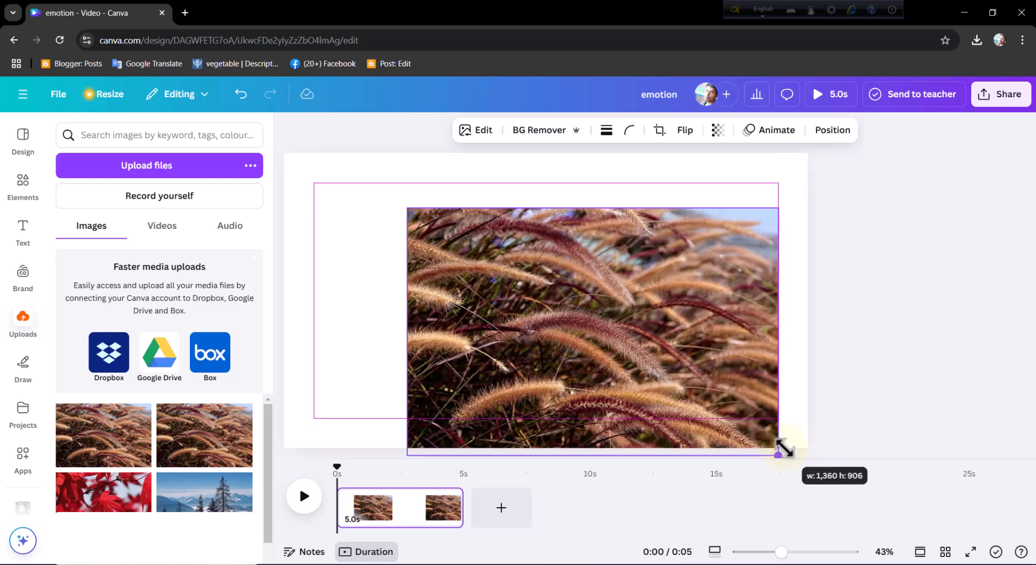
pyautogui.moveTo(407, 208); pyautogui.dragTo(278, 146)
pyautogui.moveTo(778, 454); pyautogui.dragTo(804, 481)
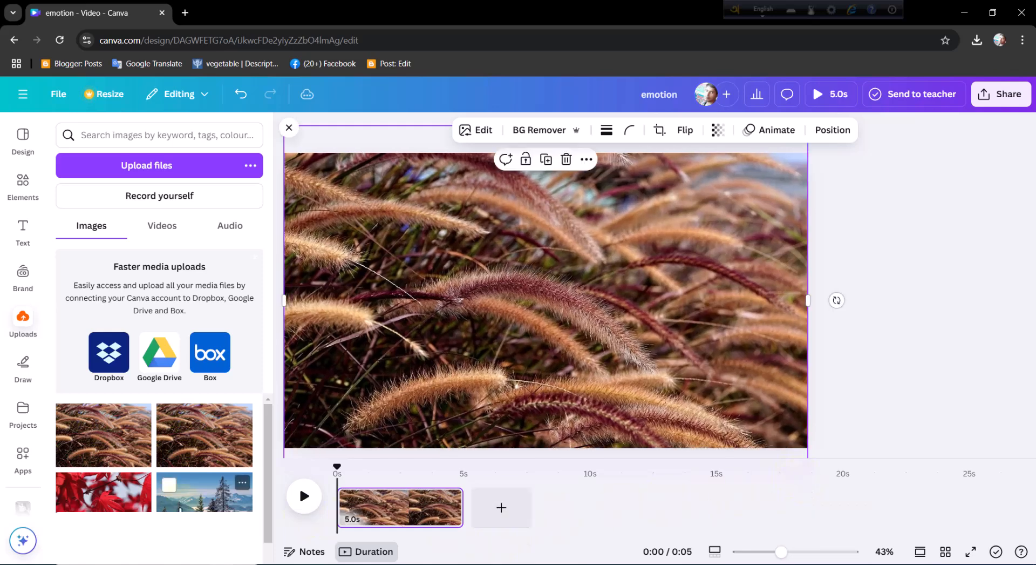
# Add the uploaded red maple leaf photo and enlarge it to cover the whole page
pyautogui.click(103, 492)
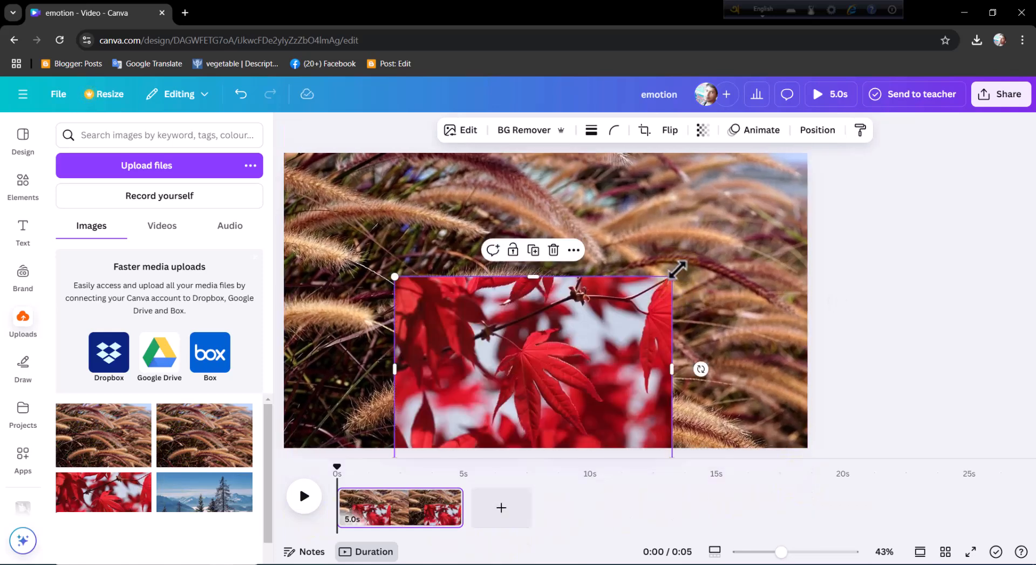
pyautogui.moveTo(677, 269); pyautogui.dragTo(791, 173)
pyautogui.moveTo(396, 197); pyautogui.dragTo(288, 154)
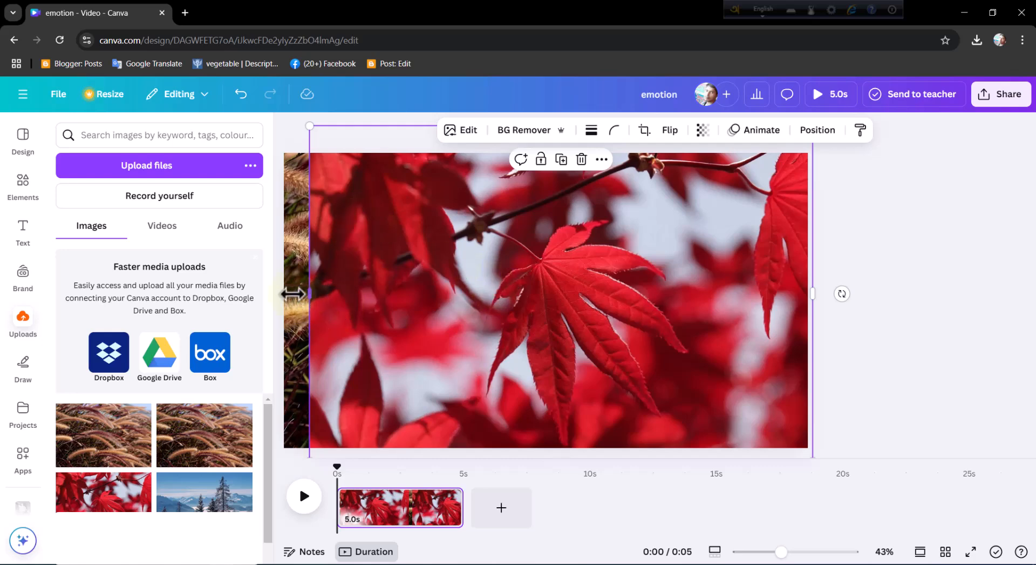
pyautogui.moveTo(281, 291); pyautogui.dragTo(277, 291)
# Upload sunset-7760143_1280.jpg from the Downloads folder in File Explorer, add it to the page and enlarge it to cover the page
pyautogui.hotkey('alt', 'Tab')
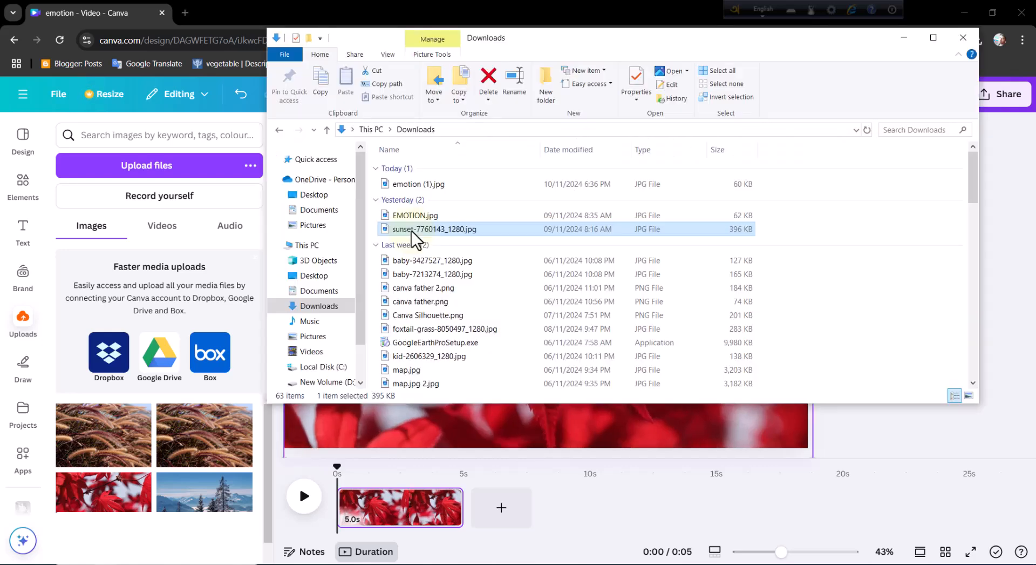
pyautogui.moveTo(410, 230); pyautogui.dragTo(240, 284)
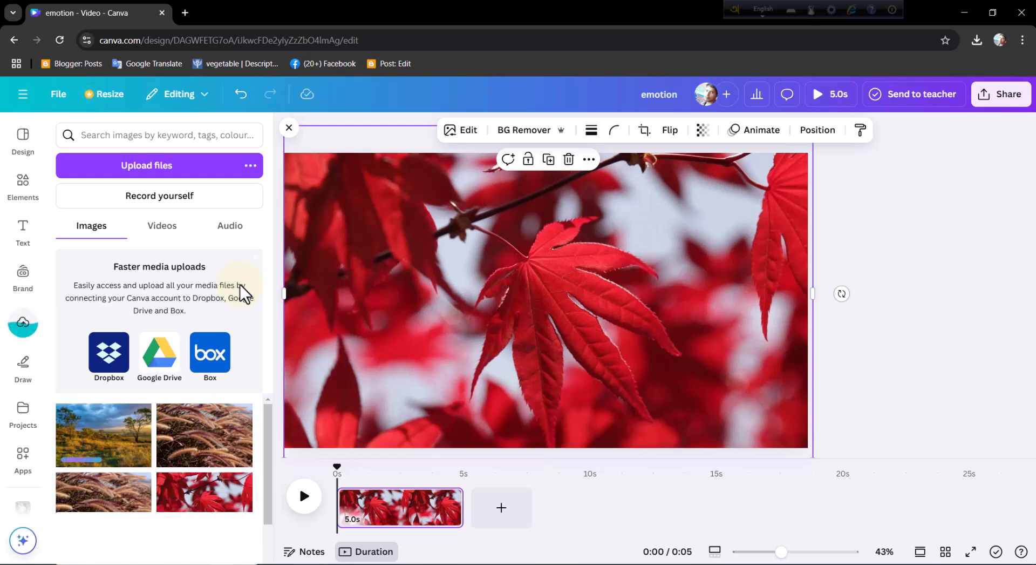
pyautogui.click(113, 448)
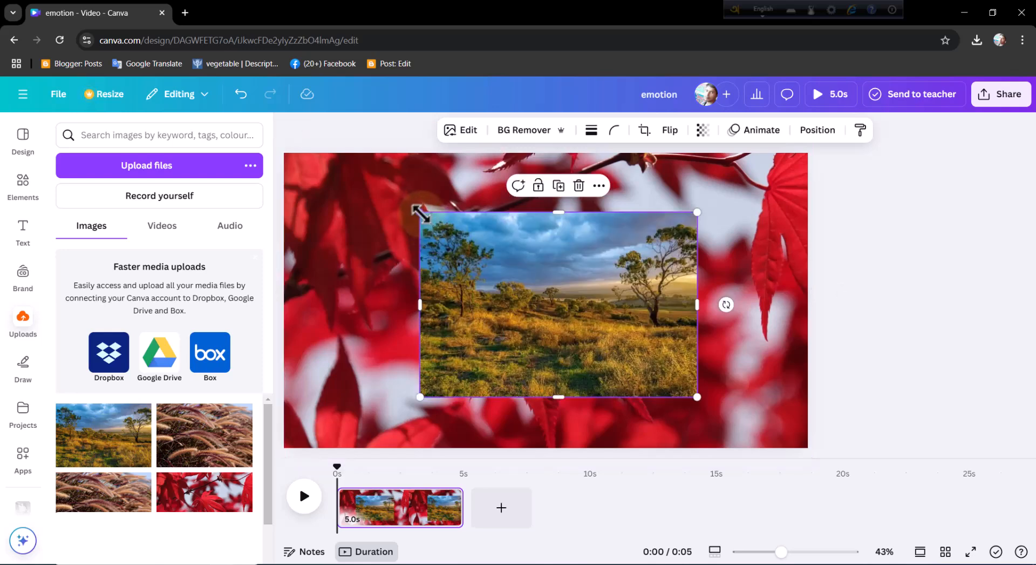
pyautogui.moveTo(421, 213); pyautogui.dragTo(274, 311)
# Upload emotion (1).jpg from the Downloads folder in File Explorer and place it near the centre of the landscape photo
pyautogui.hotkey('alt', 'Tab')
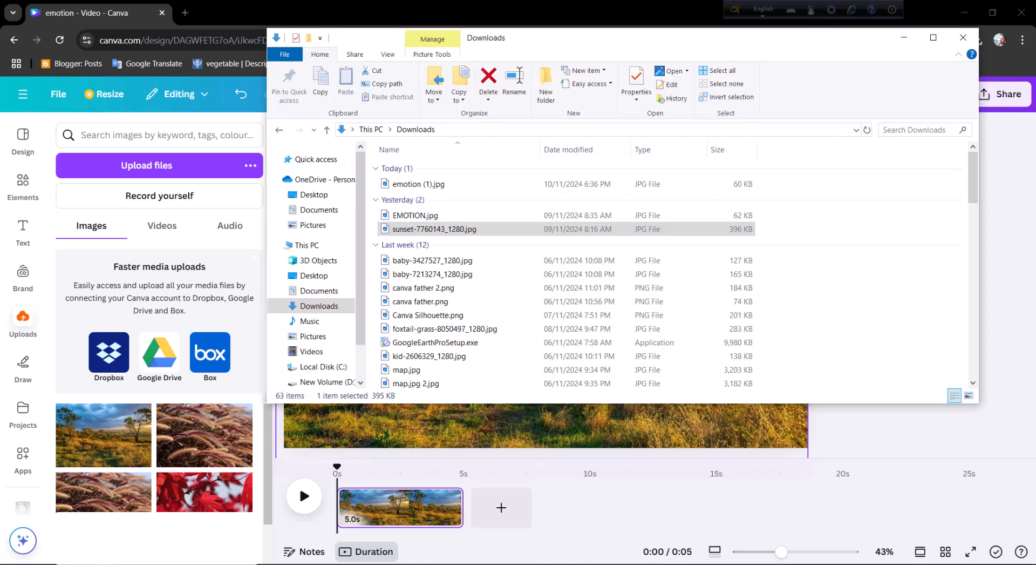
pyautogui.click(413, 183)
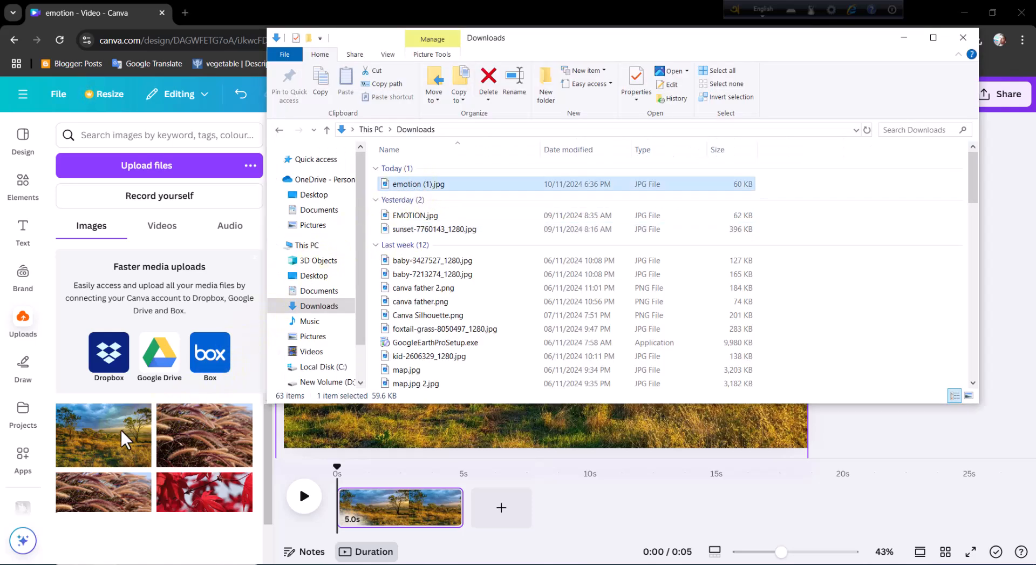
pyautogui.moveTo(120, 418); pyautogui.dragTo(152, 255)
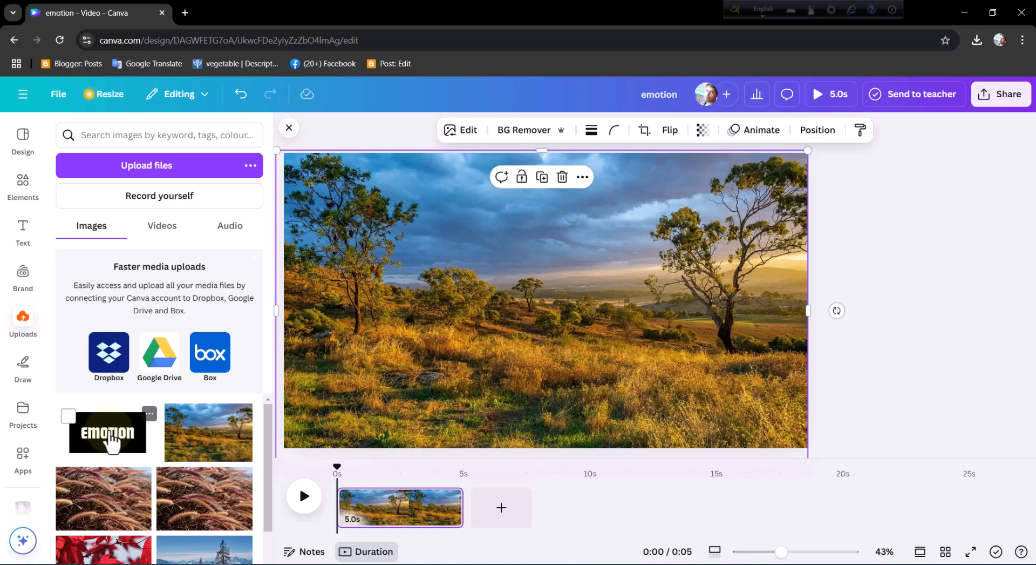
pyautogui.moveTo(111, 443); pyautogui.dragTo(521, 372)
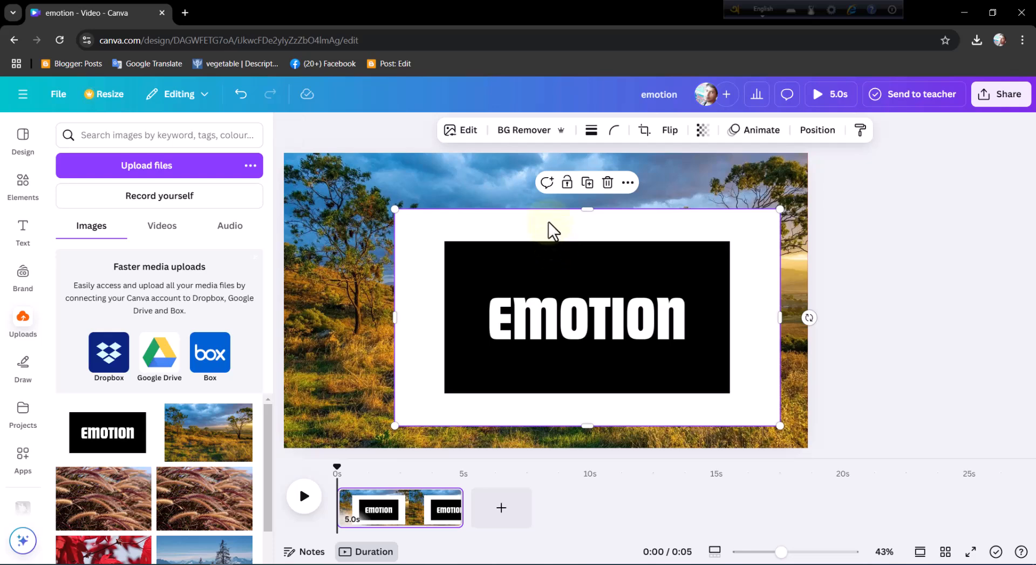
pyautogui.moveTo(529, 219); pyautogui.dragTo(509, 232)
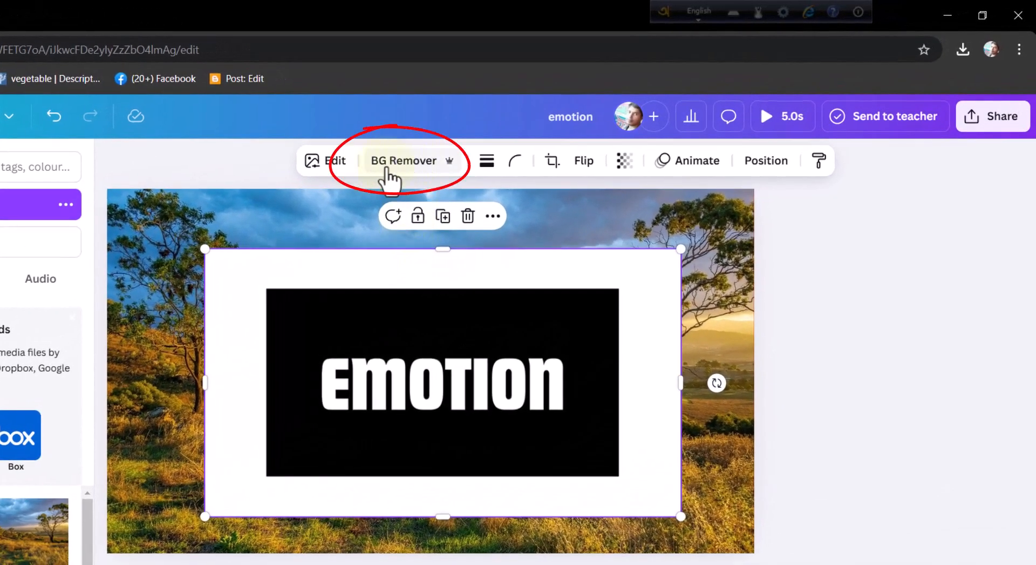
# Remove the background from the EMOTION image and apply the Sea Blue duotone effect to it
pyautogui.click(405, 169)
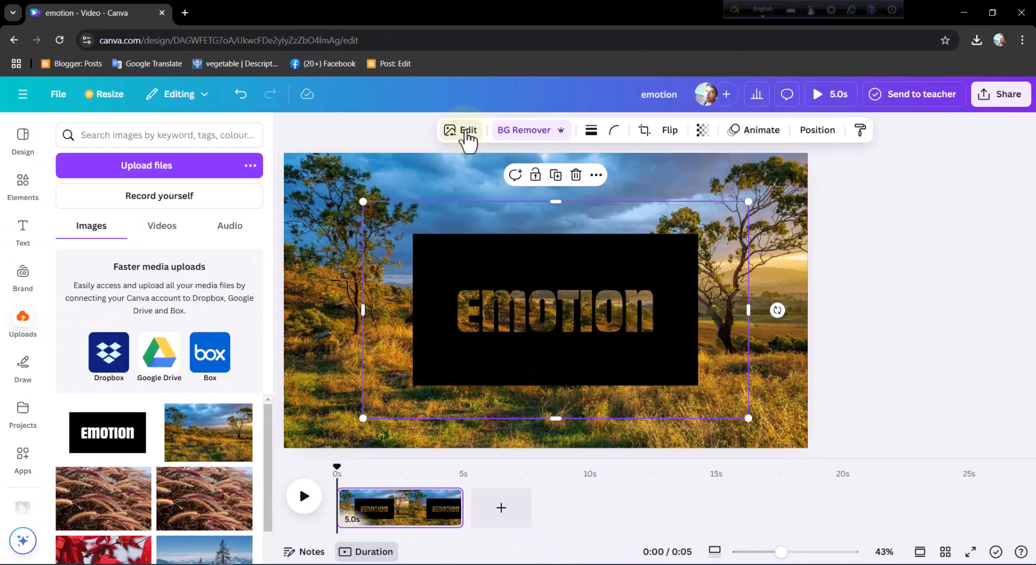
pyautogui.click(463, 131)
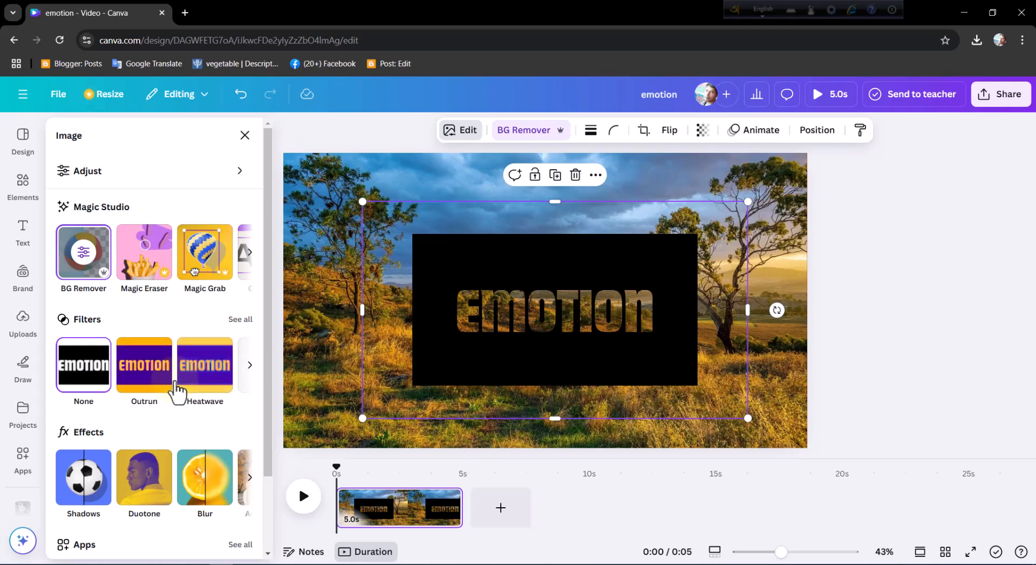
pyautogui.click(143, 500)
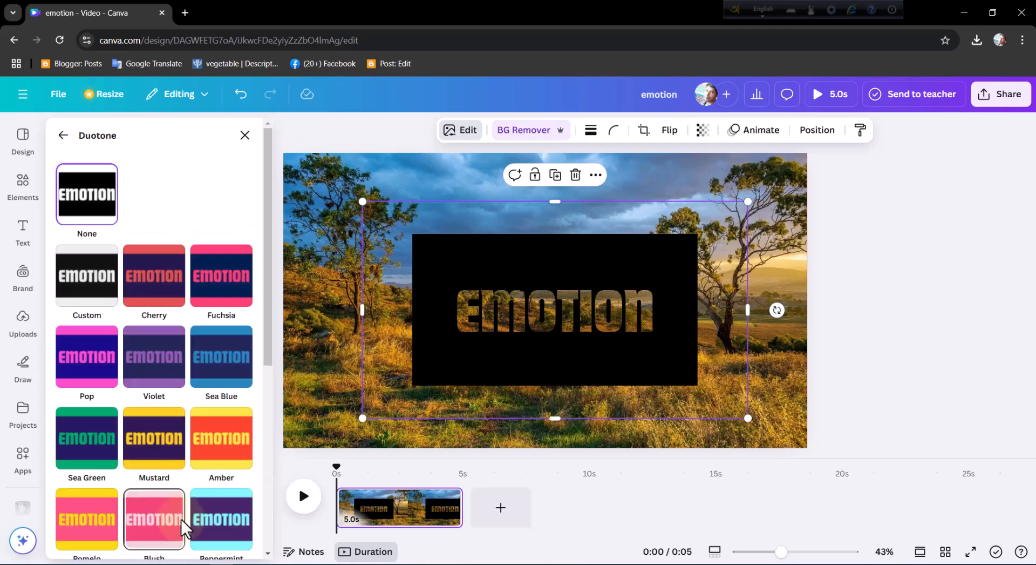
pyautogui.click(225, 382)
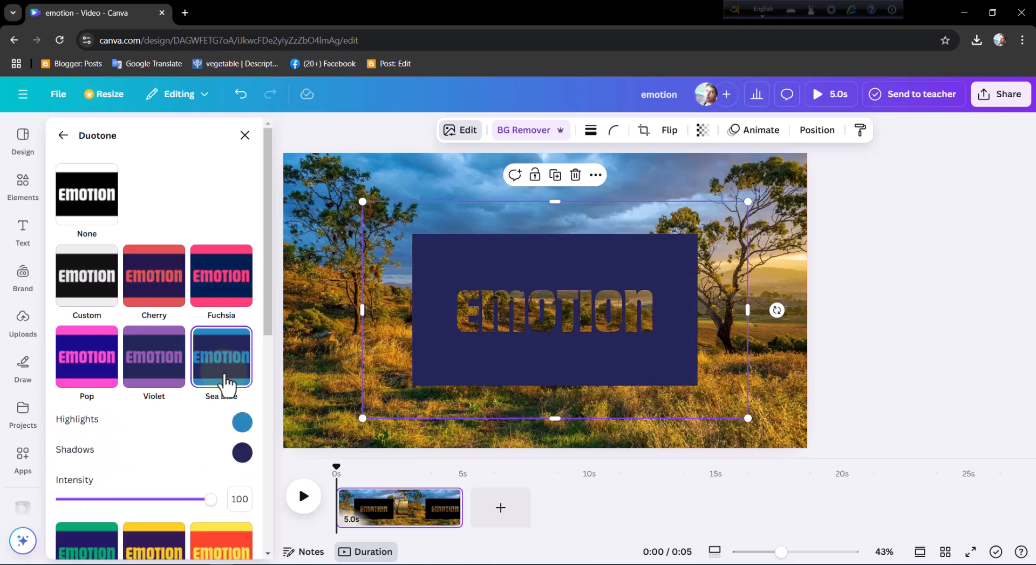
# Set the duotone highlights colour to white, #FFFFFF
pyautogui.click(243, 426)
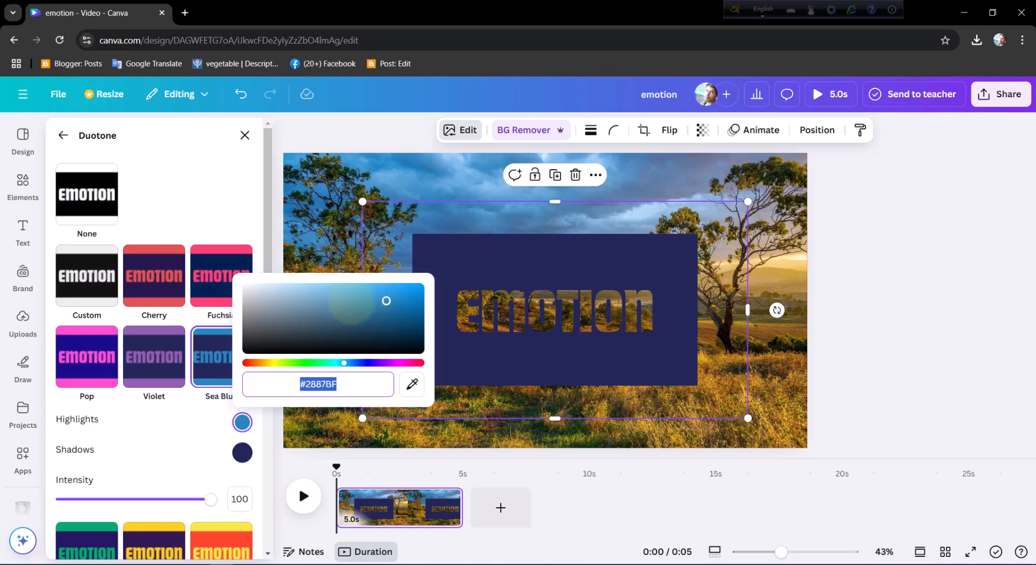
pyautogui.moveTo(387, 304); pyautogui.dragTo(348, 301)
pyautogui.click(290, 287)
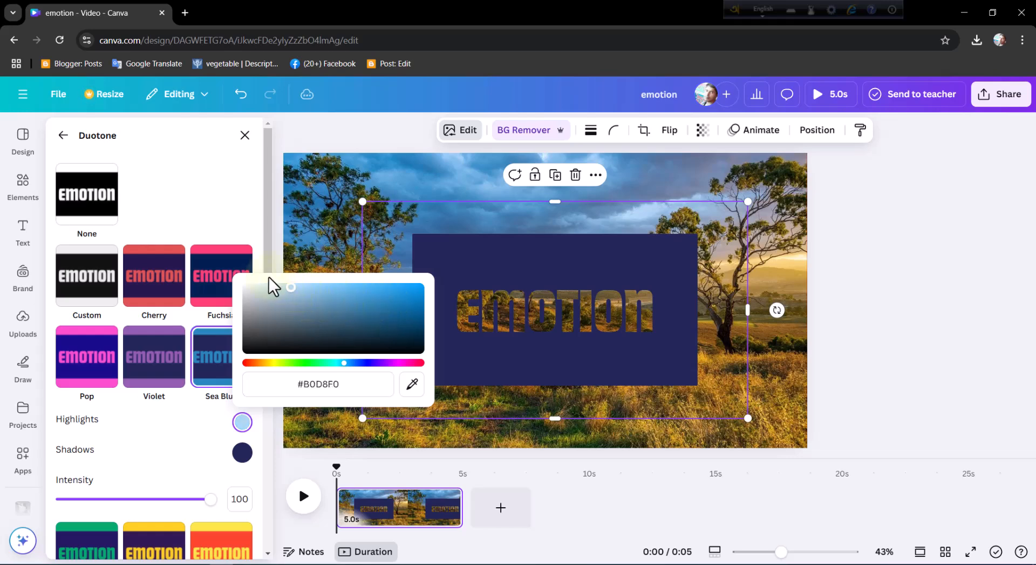
pyautogui.moveTo(235, 280); pyautogui.dragTo(235, 281)
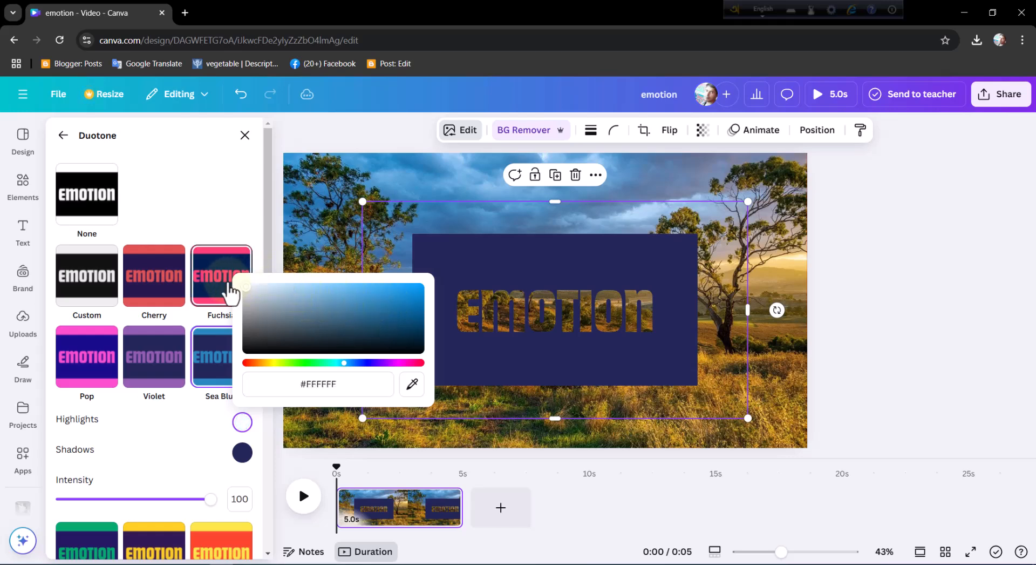
# Set the duotone shadows colour to white so the panel around the cut-out EMOTION letters is white
pyautogui.click(243, 453)
pyautogui.click(243, 454)
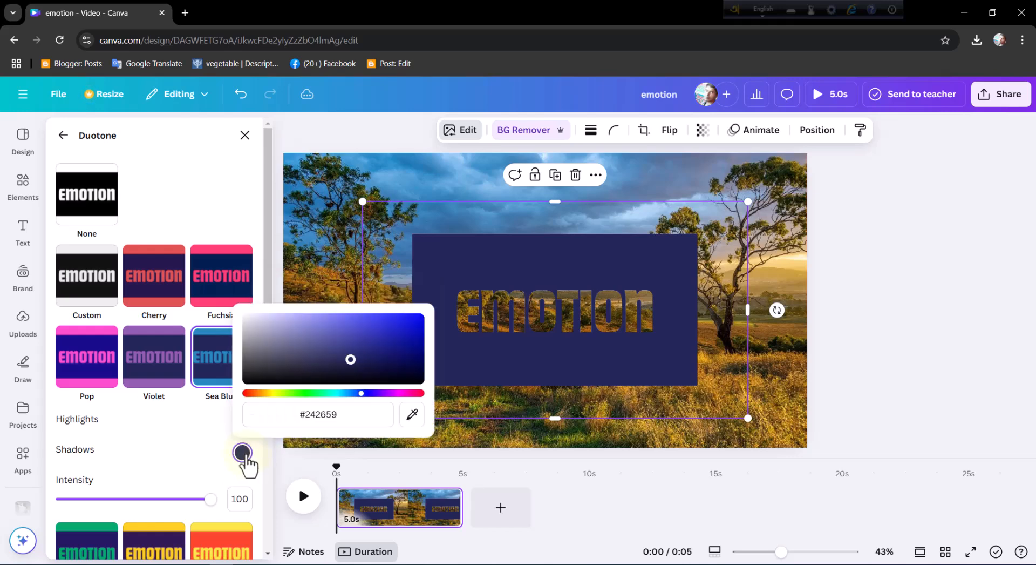
pyautogui.moveTo(350, 359); pyautogui.dragTo(322, 352)
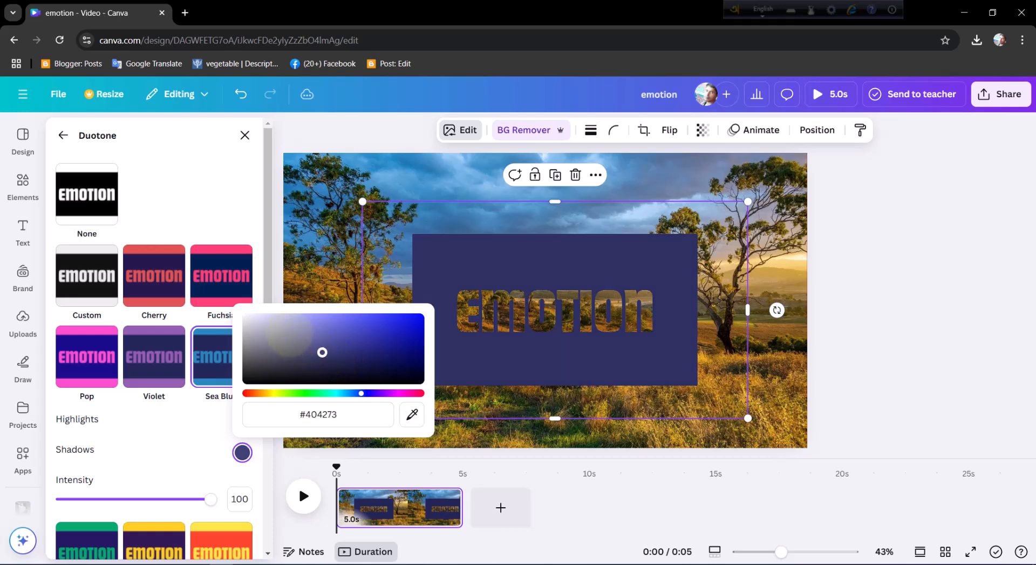
pyautogui.moveTo(264, 305); pyautogui.dragTo(223, 312)
# Crop the margins of the EMOTION image, enlarge it to cover the whole page and centre it
pyautogui.click(364, 320)
pyautogui.moveTo(363, 320); pyautogui.dragTo(416, 326)
pyautogui.moveTo(801, 325); pyautogui.dragTo(744, 326)
pyautogui.moveTo(582, 447); pyautogui.dragTo(582, 411)
pyautogui.moveTo(744, 412); pyautogui.dragTo(807, 453)
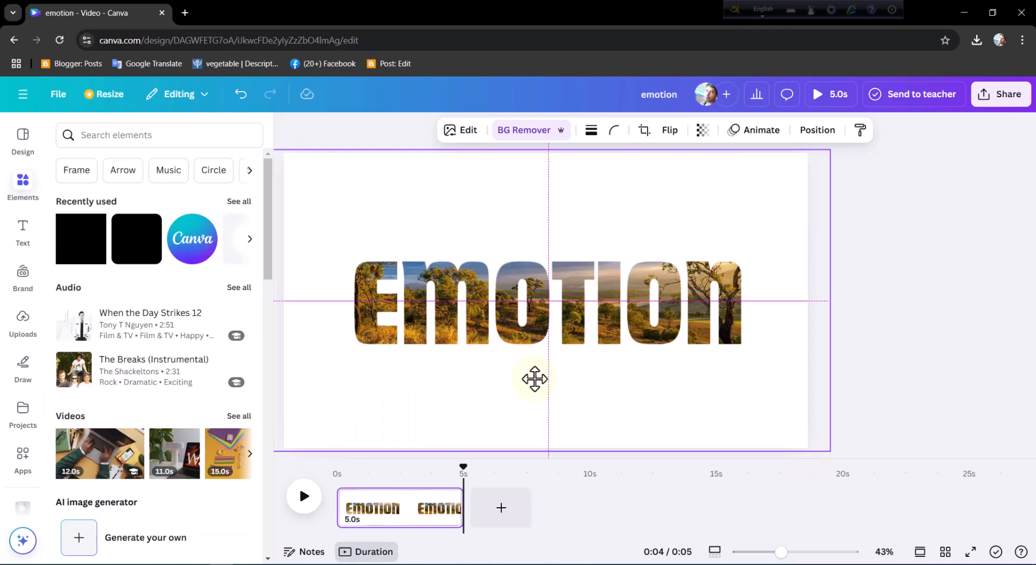
pyautogui.moveTo(532, 378); pyautogui.dragTo(544, 407)
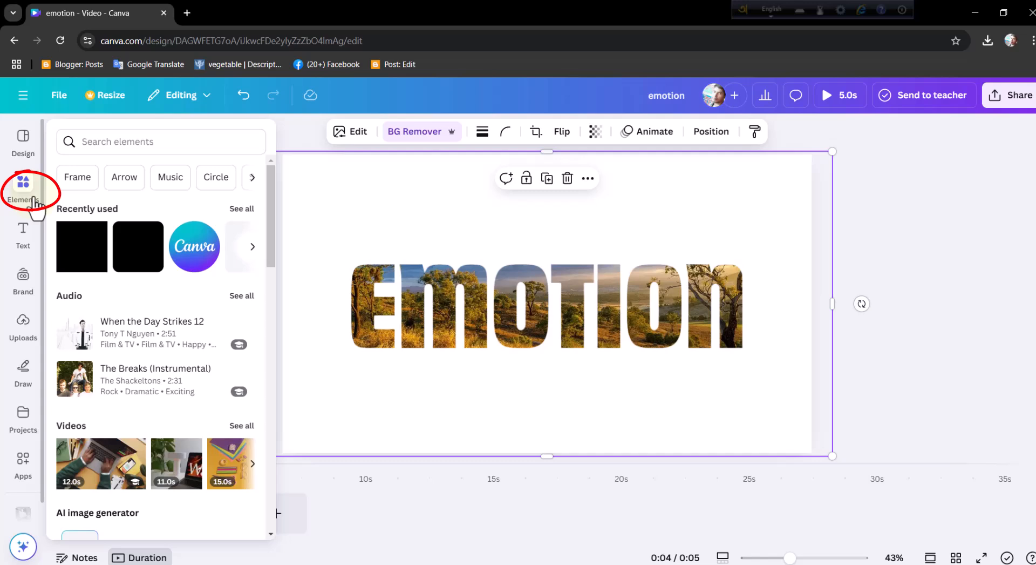
# Add a square shape to the page and colour it solid black
pyautogui.click(27, 208)
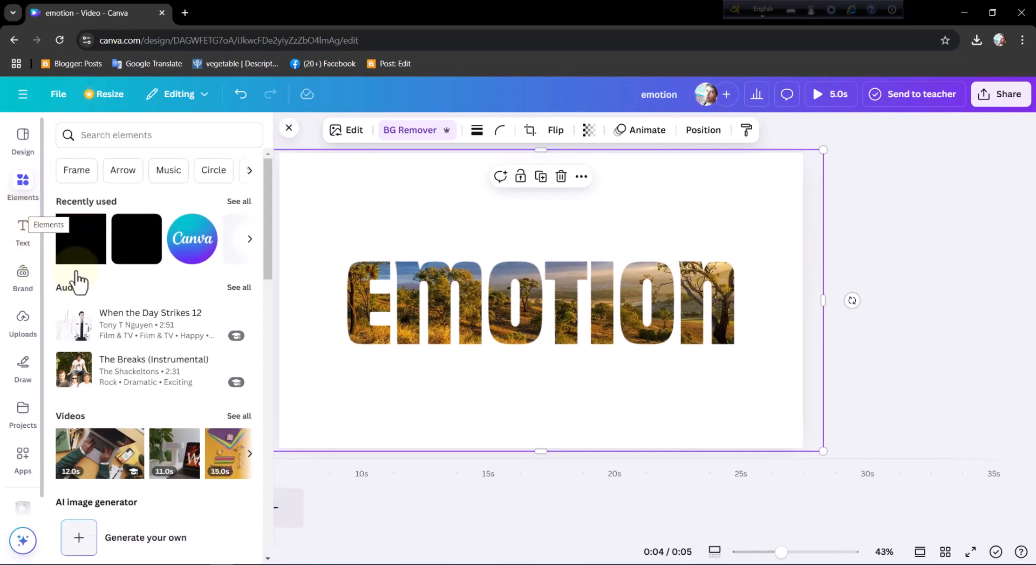
pyautogui.click(538, 304)
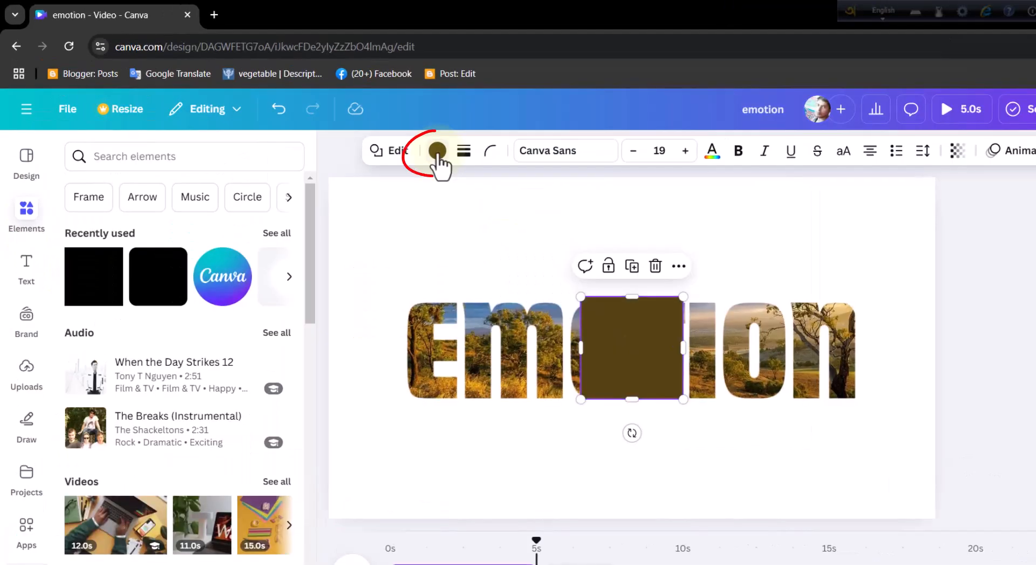
pyautogui.click(378, 130)
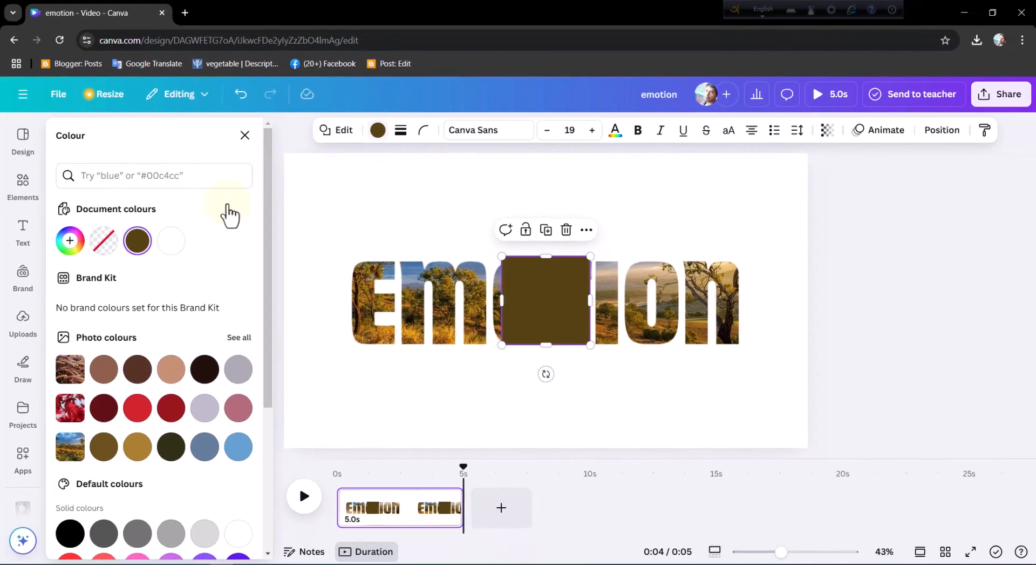
pyautogui.click(70, 535)
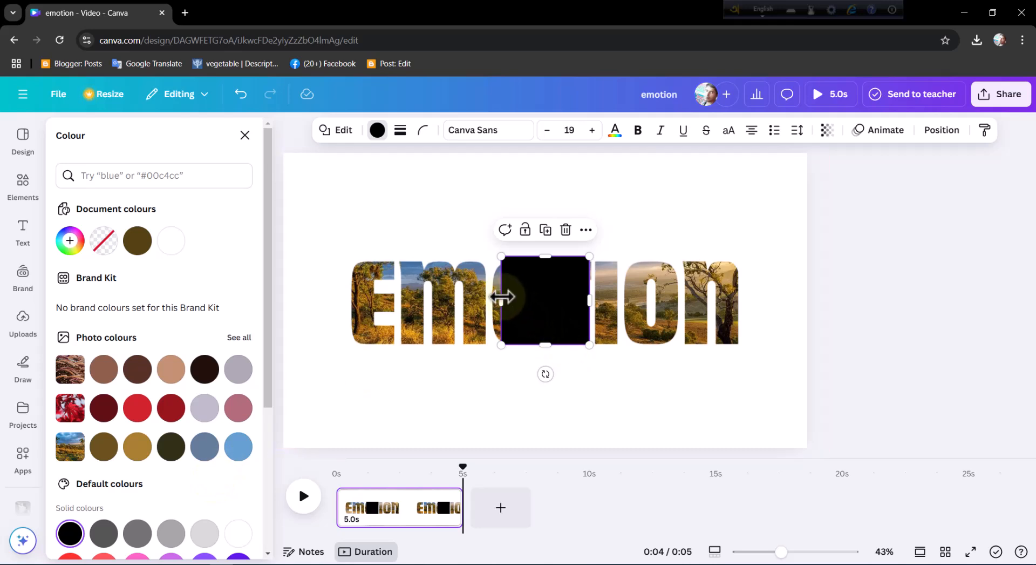
# Reshape the black square into a thin vertical bar slightly taller than the letters and place it just after the final N, vertically centred
pyautogui.moveTo(501, 296); pyautogui.dragTo(765, 308)
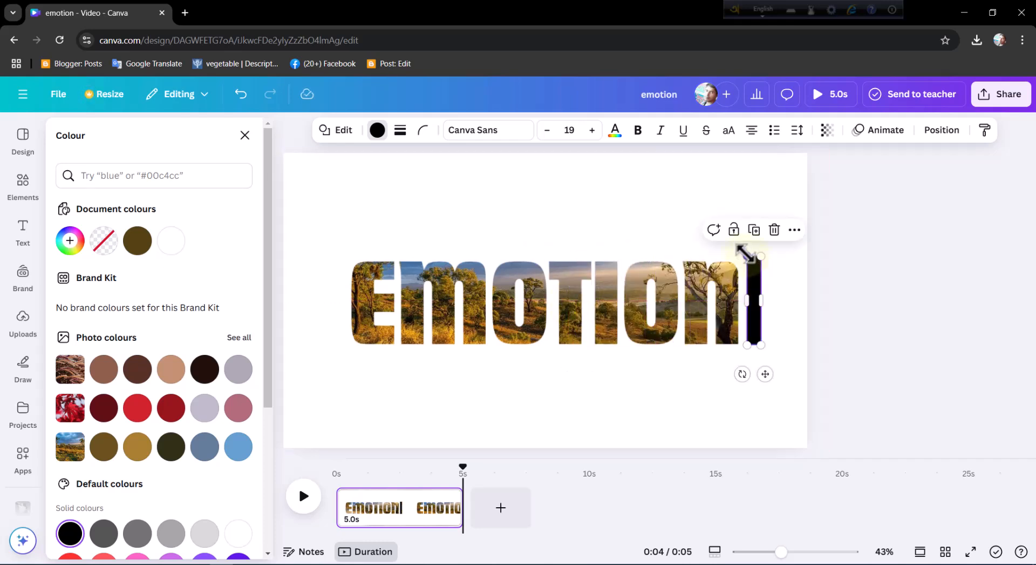
pyautogui.moveTo(746, 253); pyautogui.dragTo(748, 241)
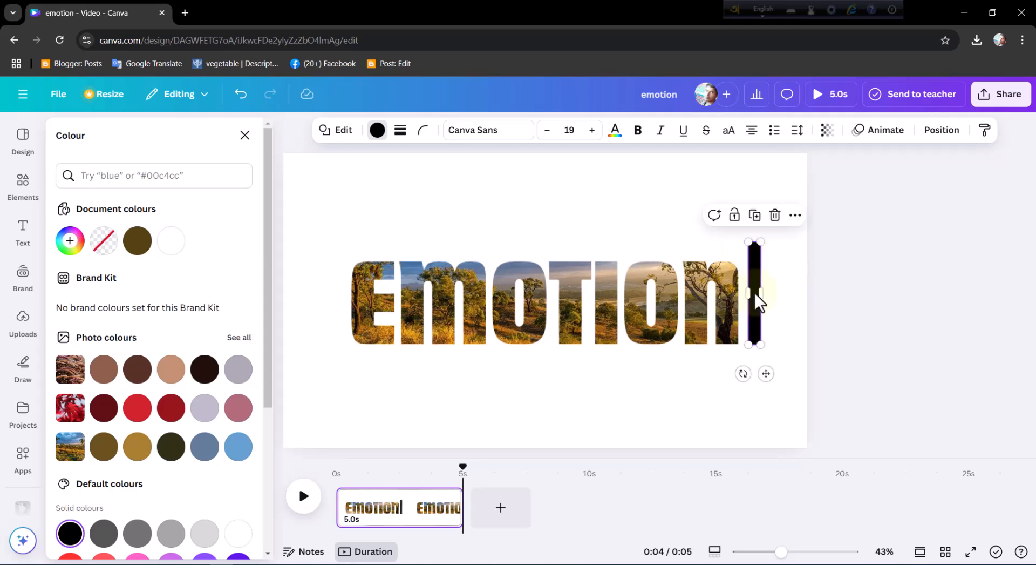
pyautogui.moveTo(755, 293)
pyautogui.mouseDown()
pyautogui.moveTo(756, 304)
pyautogui.moveTo(770, 300)
pyautogui.mouseUp()
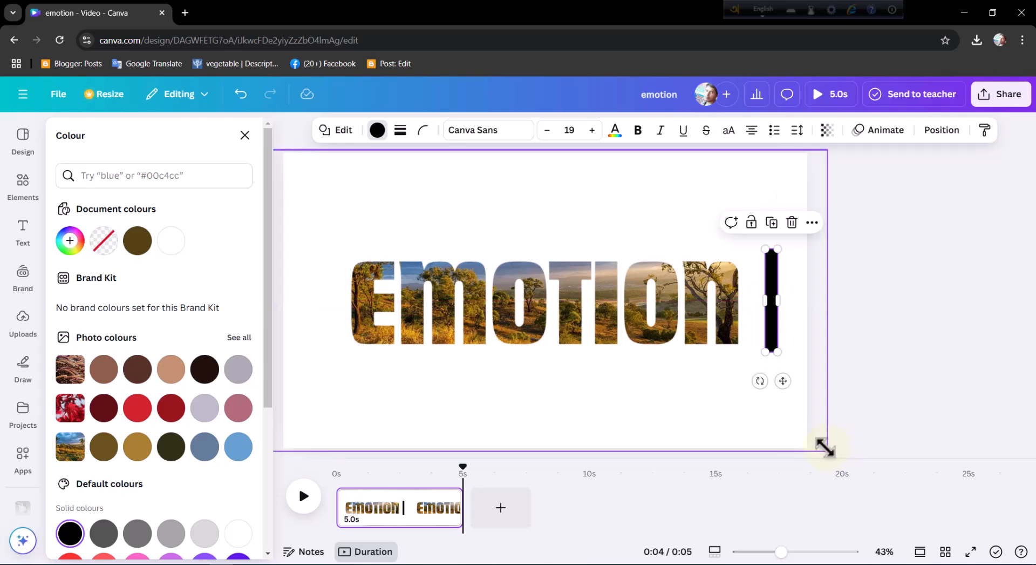
# Enlarge the EMOTION cut-out image slightly and re-centre it on the page
pyautogui.click(824, 447)
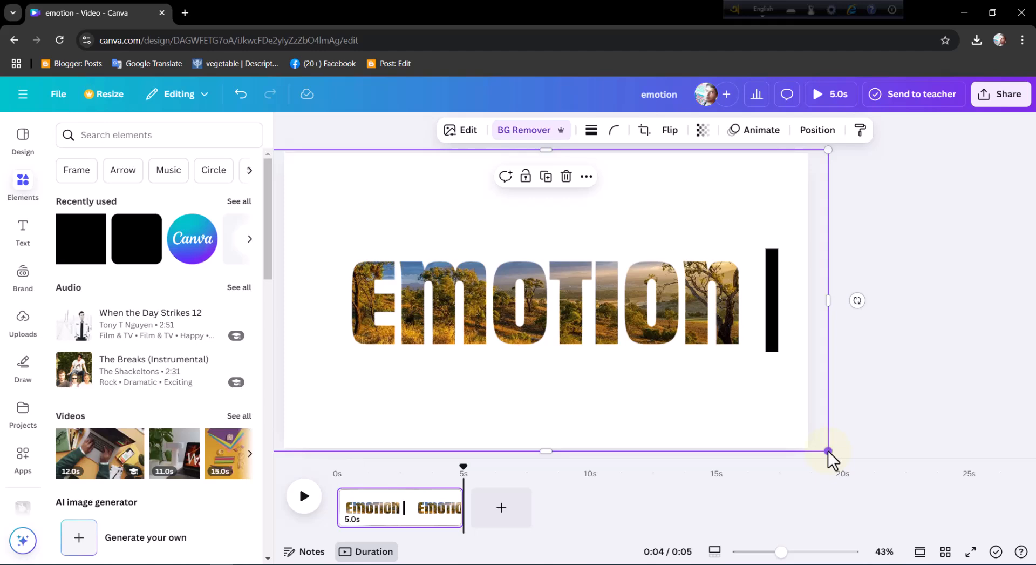
pyautogui.moveTo(834, 455); pyautogui.dragTo(845, 459)
pyautogui.moveTo(599, 340); pyautogui.dragTo(593, 338)
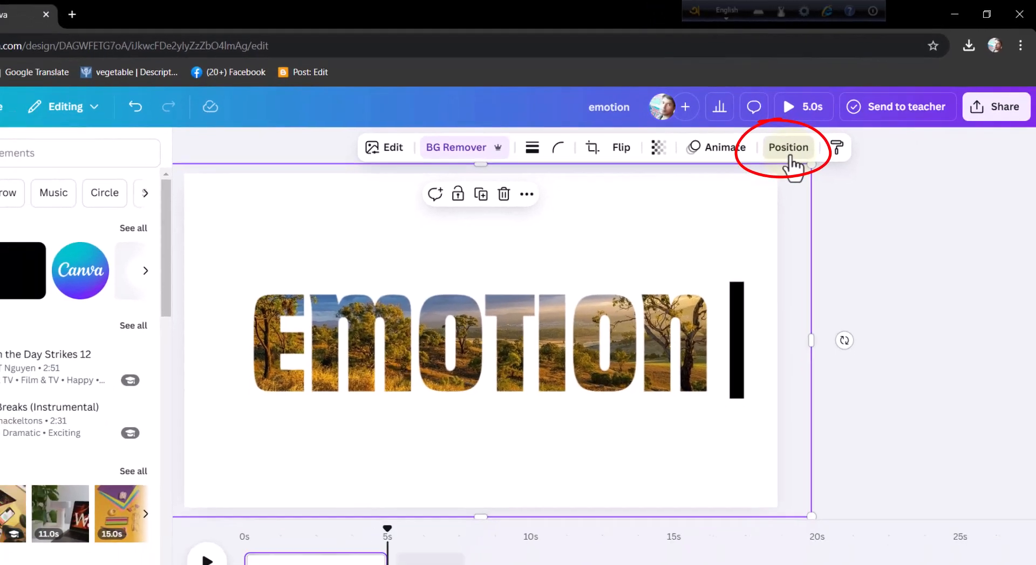
# Select the landscape photo in the layer list and move it left until its right edge meets the page's left margin guide
pyautogui.click(760, 166)
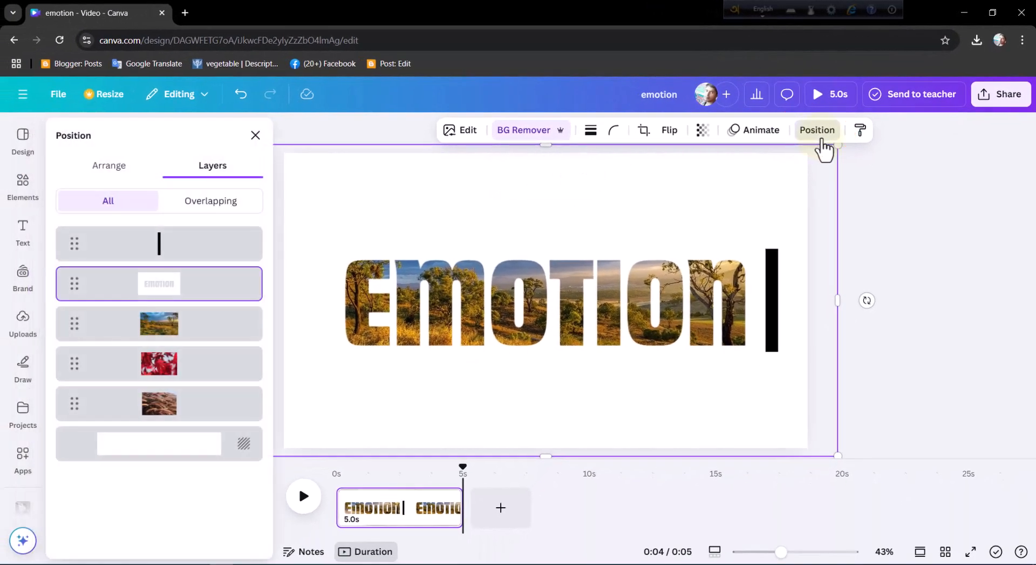
pyautogui.click(194, 345)
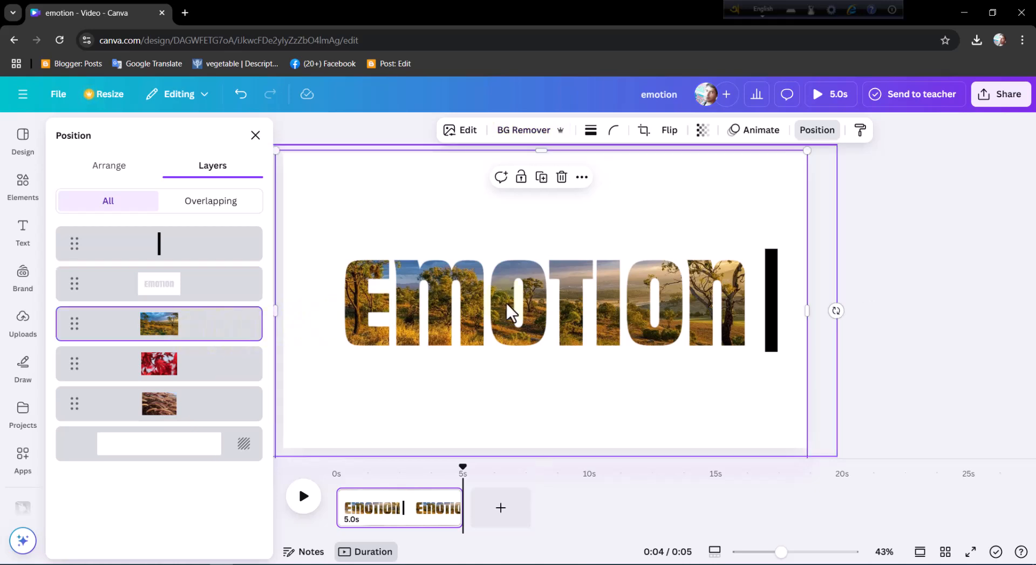
pyautogui.moveTo(506, 302); pyautogui.dragTo(8, 294)
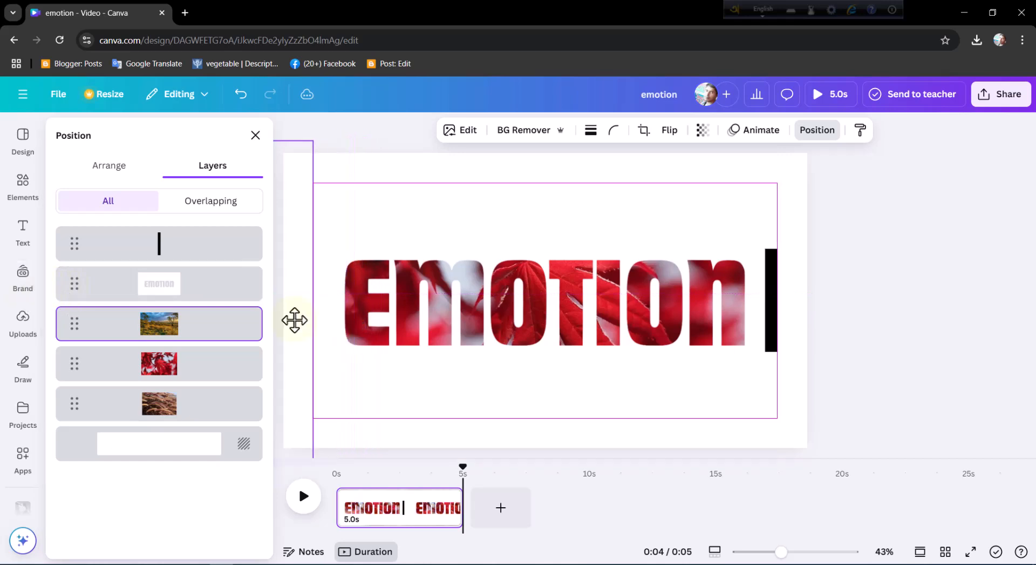
pyautogui.moveTo(294, 319); pyautogui.dragTo(297, 322)
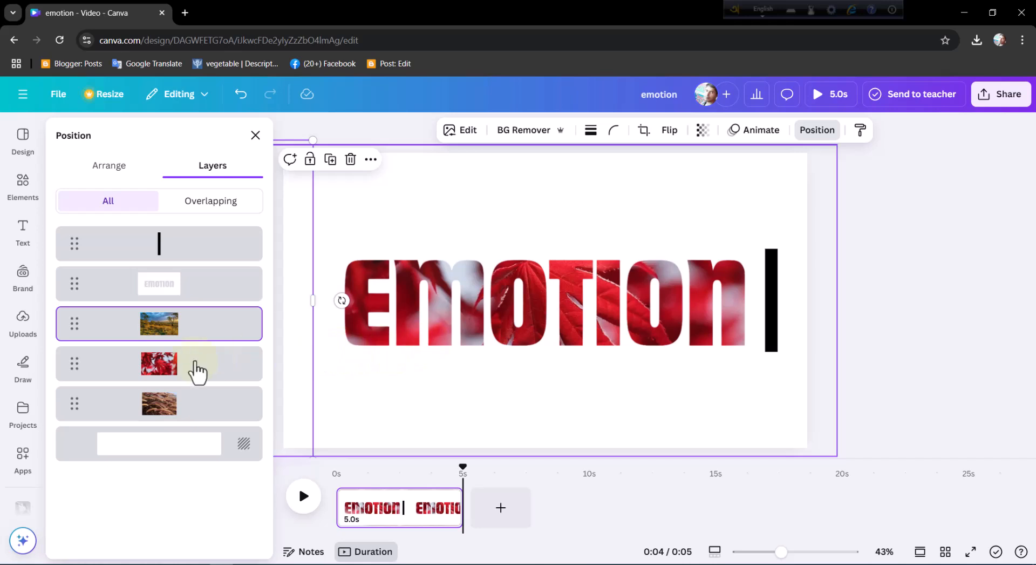
# Select the red maple leaf photo layer and move it right until its left edge aligns with the black bar's right edge
pyautogui.click(199, 378)
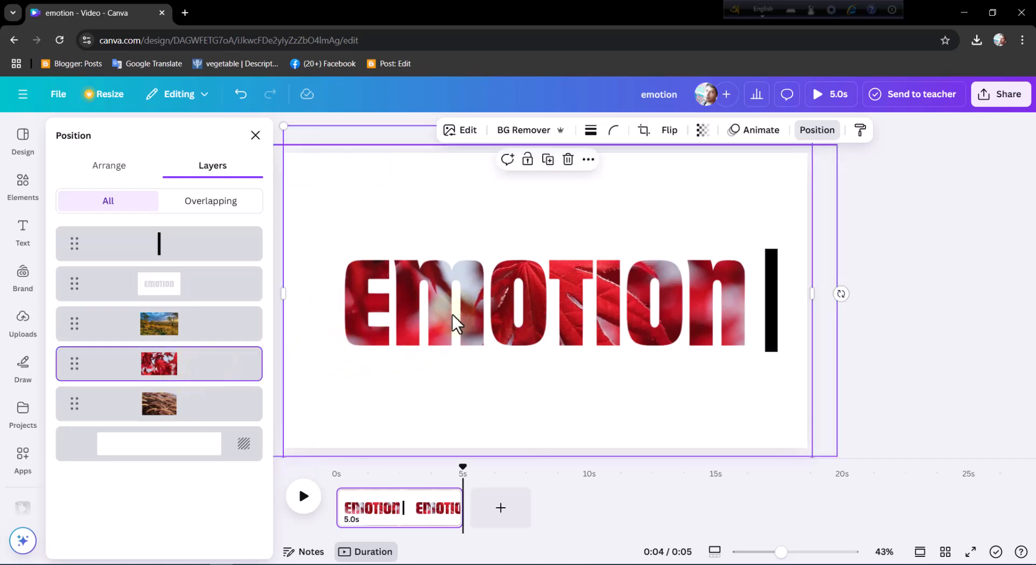
pyautogui.moveTo(456, 313); pyautogui.dragTo(874, 252)
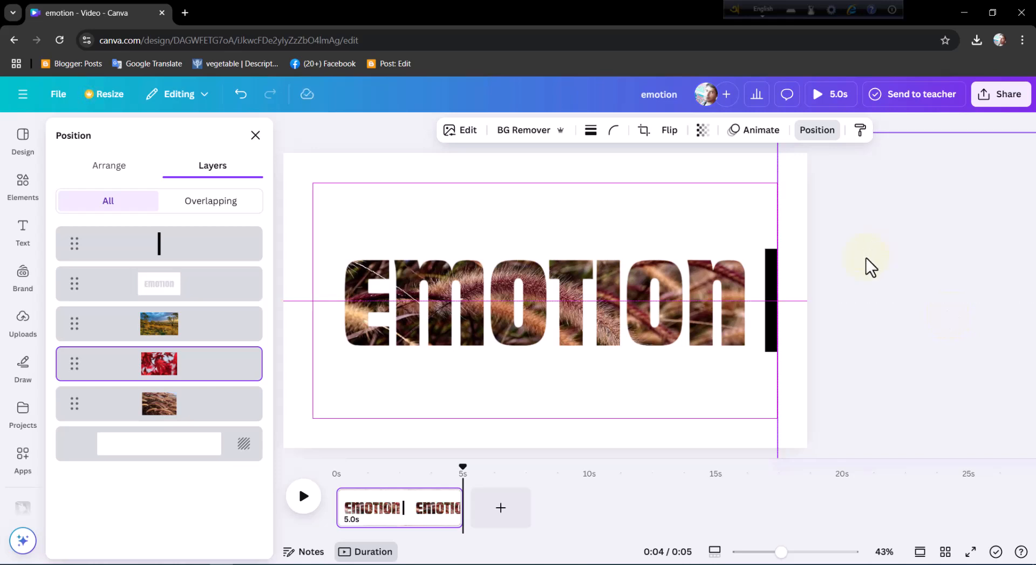
pyautogui.moveTo(872, 267); pyautogui.dragTo(870, 268)
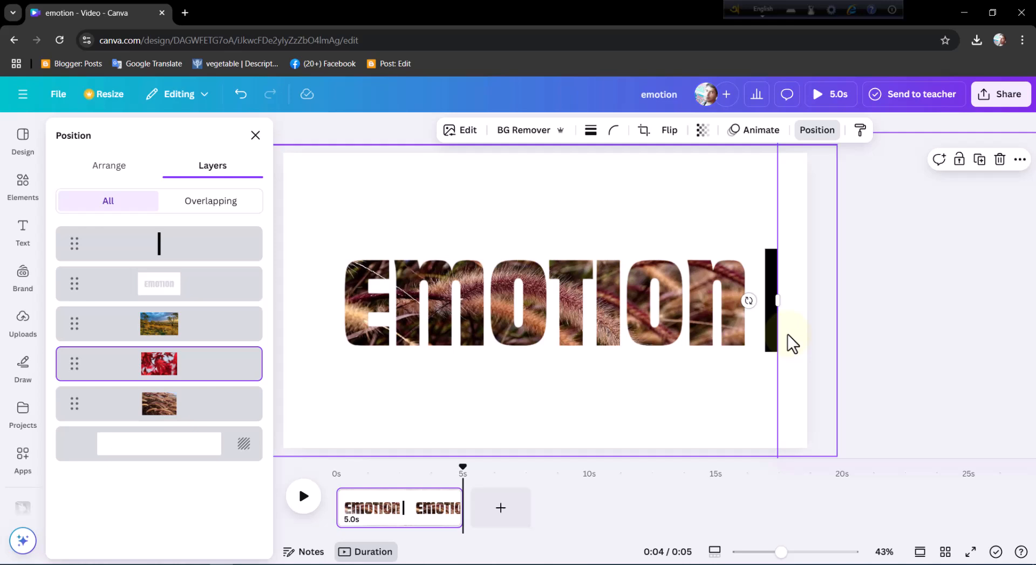
# Duplicate the page and, on the copy, move the black bar in front of the letter E at the left margin
pyautogui.rightClick(430, 510)
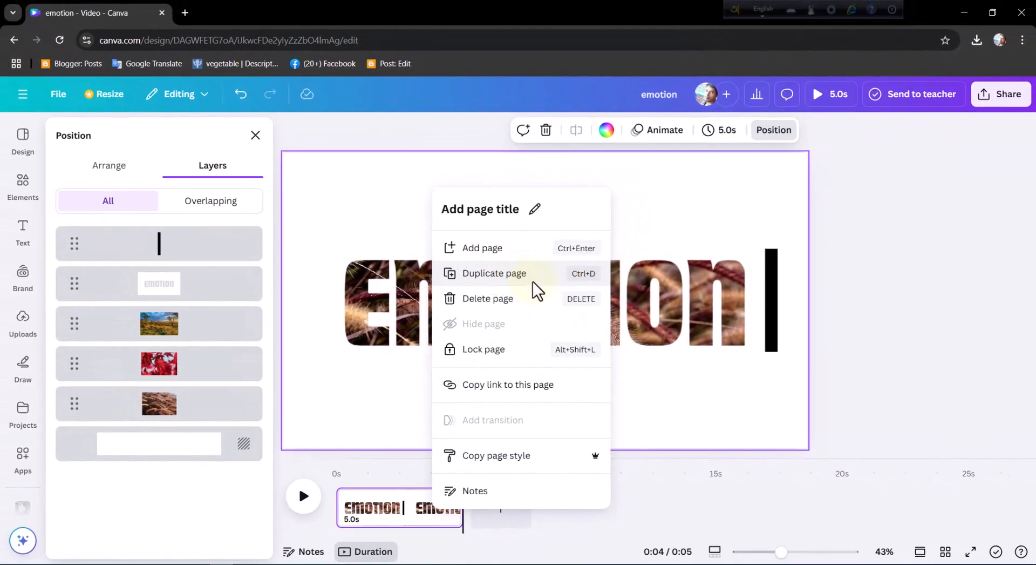
pyautogui.click(533, 282)
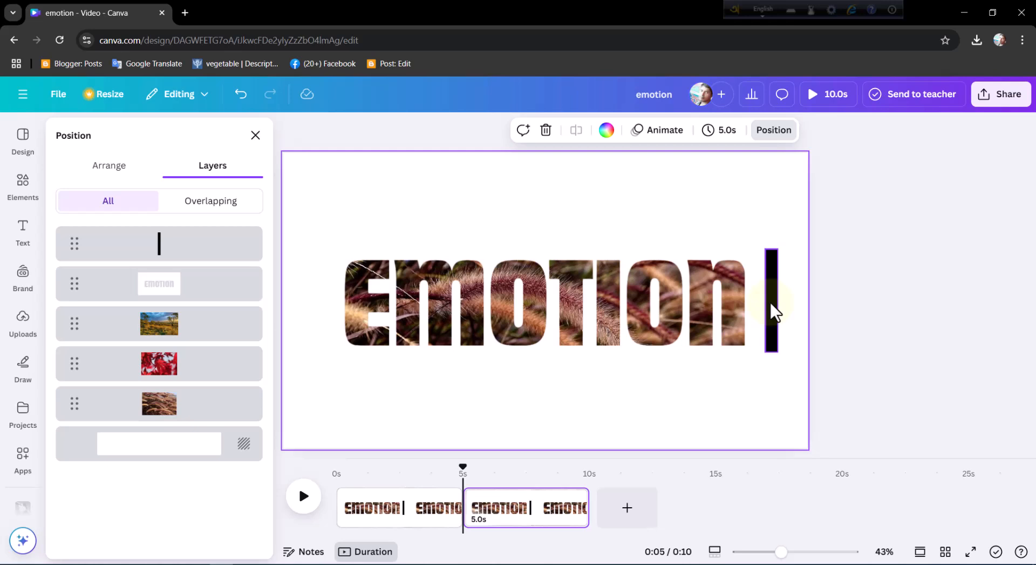
pyautogui.moveTo(774, 310); pyautogui.dragTo(319, 304)
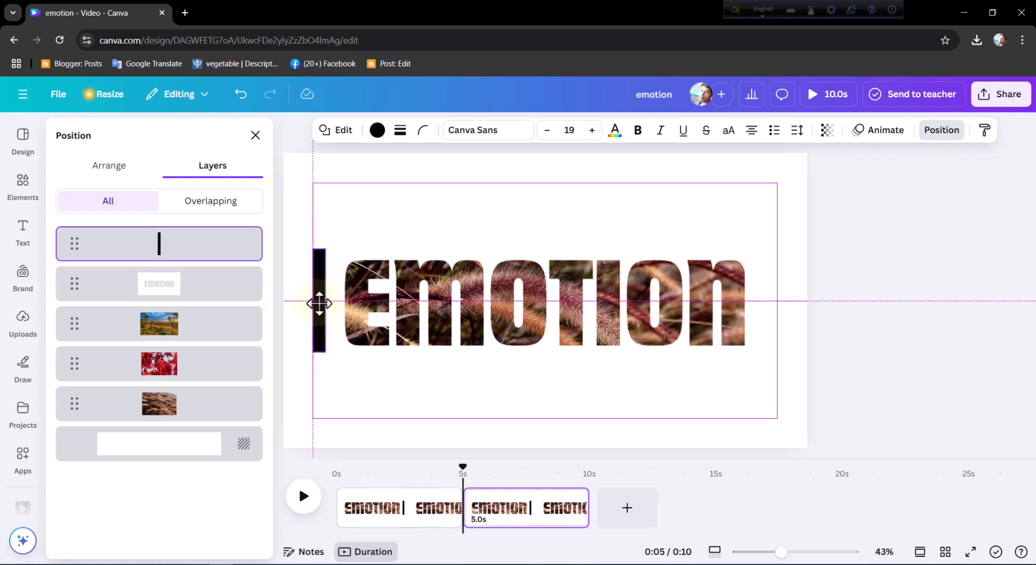
pyautogui.moveTo(320, 303); pyautogui.dragTo(324, 324)
# Move the red maple leaf photo back behind EMOTION with its left edge at the black bar, and duplicate this second page
pyautogui.click(174, 372)
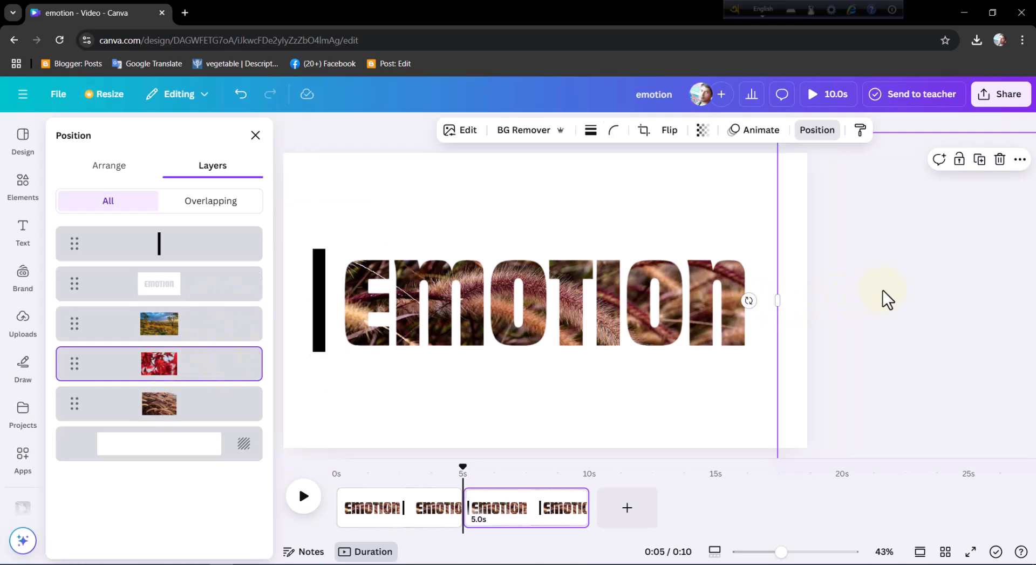
pyautogui.moveTo(819, 286); pyautogui.dragTo(368, 251)
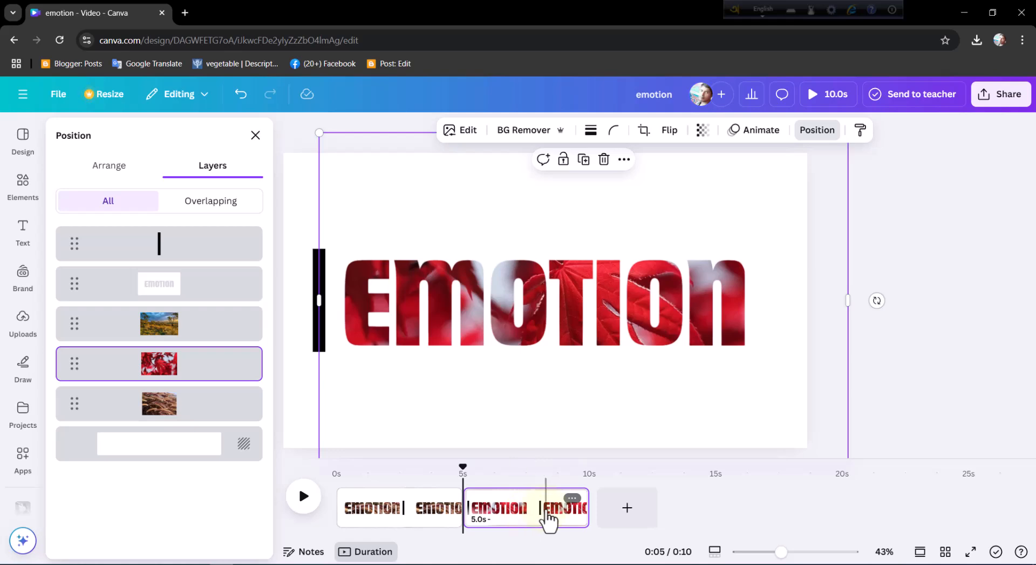
pyautogui.rightClick(548, 517)
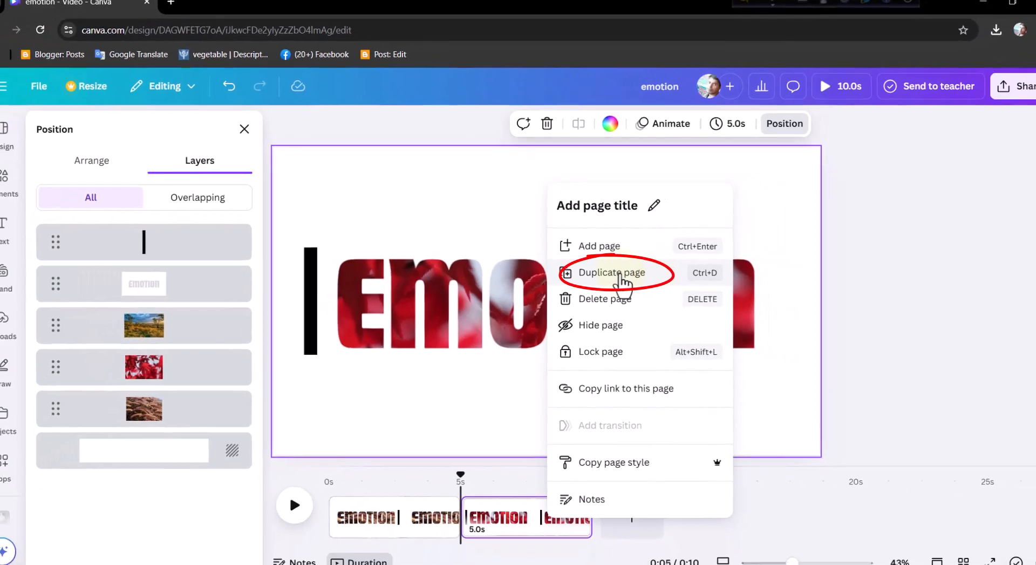
pyautogui.click(639, 276)
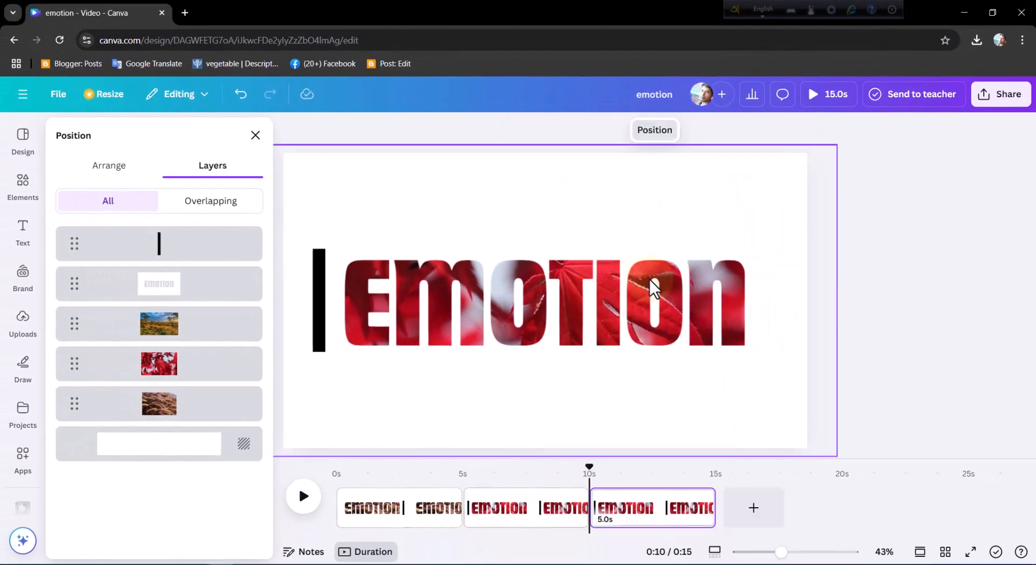
pyautogui.click(650, 280)
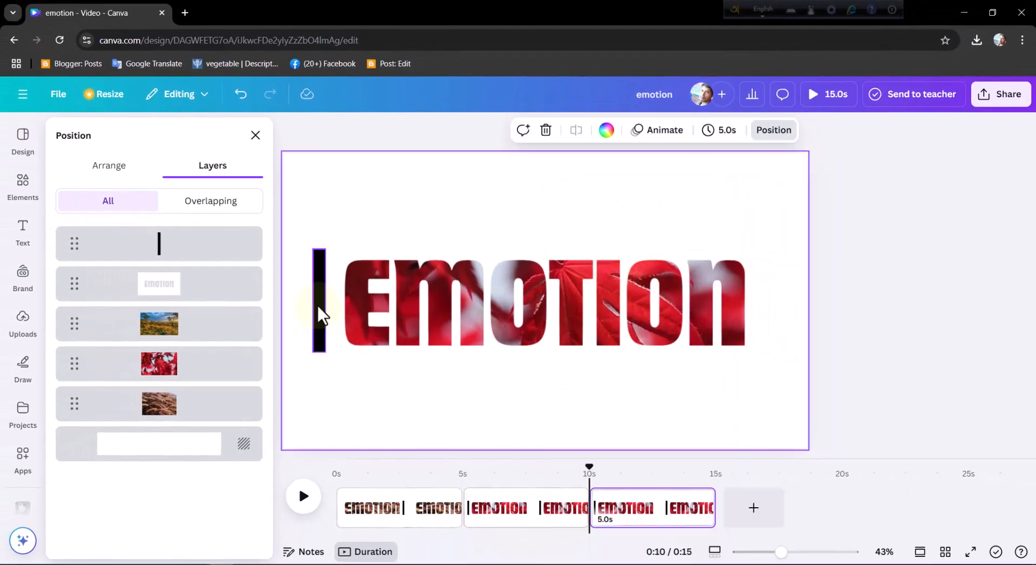
# On the third page, move the black bar past the N to the right margin and the landscape photo behind EMOTION, its right edge at the bar
pyautogui.moveTo(365, 305); pyautogui.dragTo(774, 307)
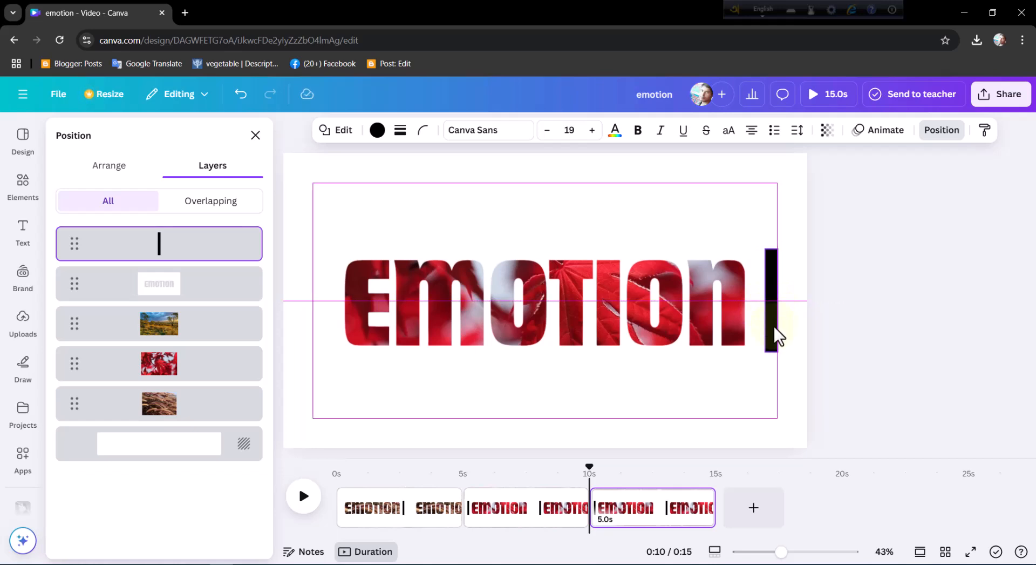
pyautogui.moveTo(774, 326); pyautogui.dragTo(773, 335)
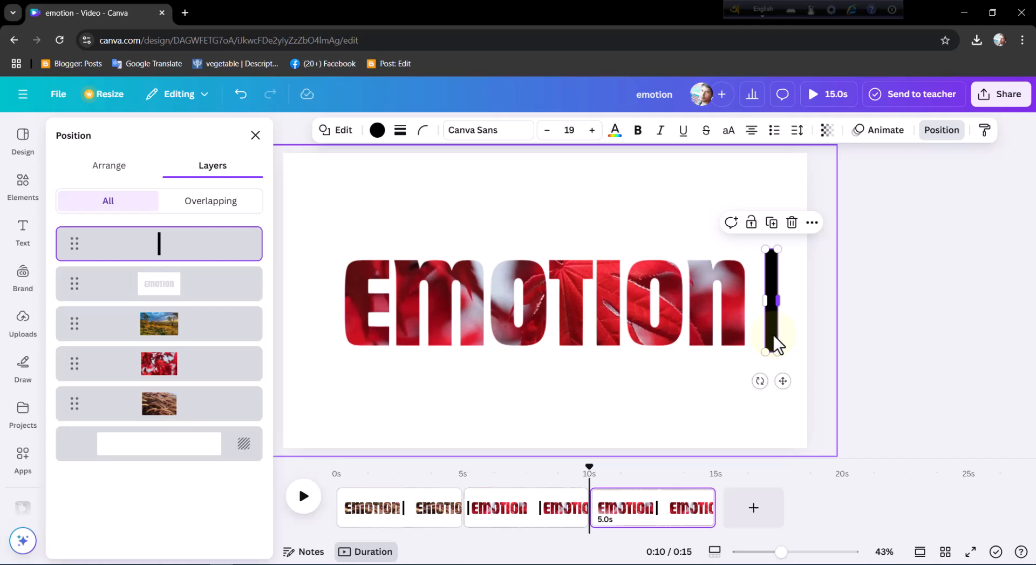
pyautogui.click(204, 338)
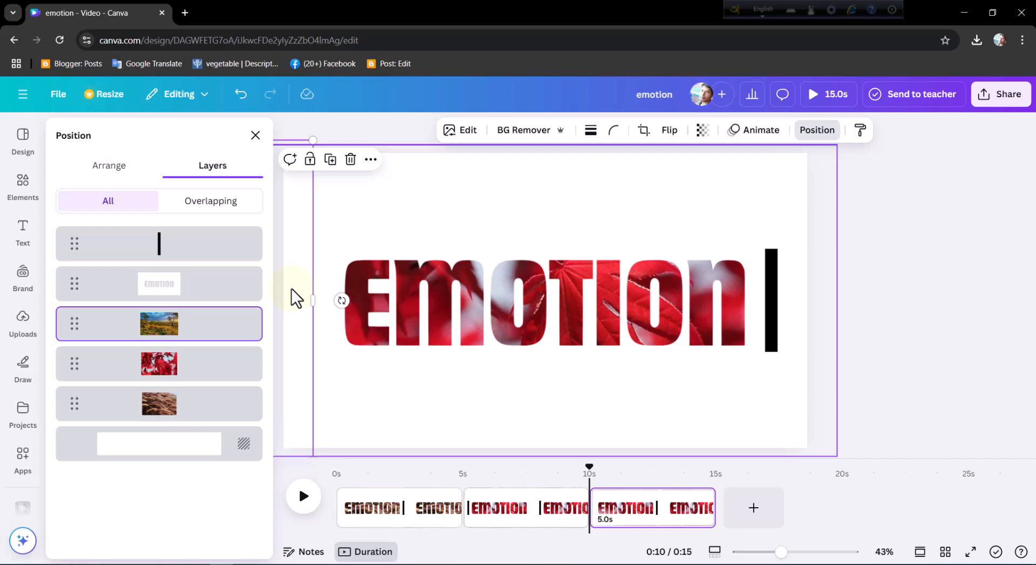
pyautogui.moveTo(297, 288); pyautogui.dragTo(753, 287)
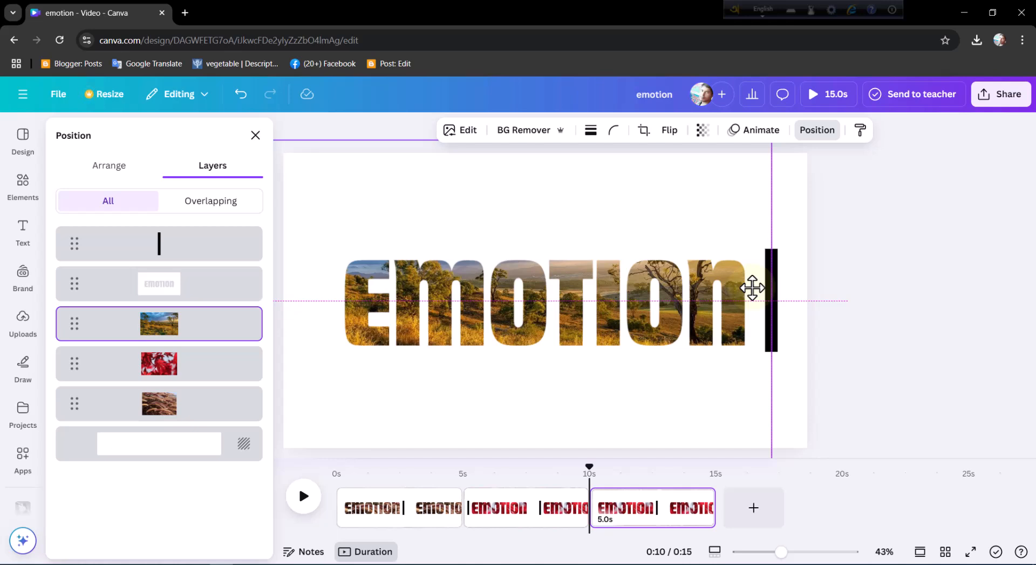
pyautogui.moveTo(752, 287); pyautogui.dragTo(752, 287)
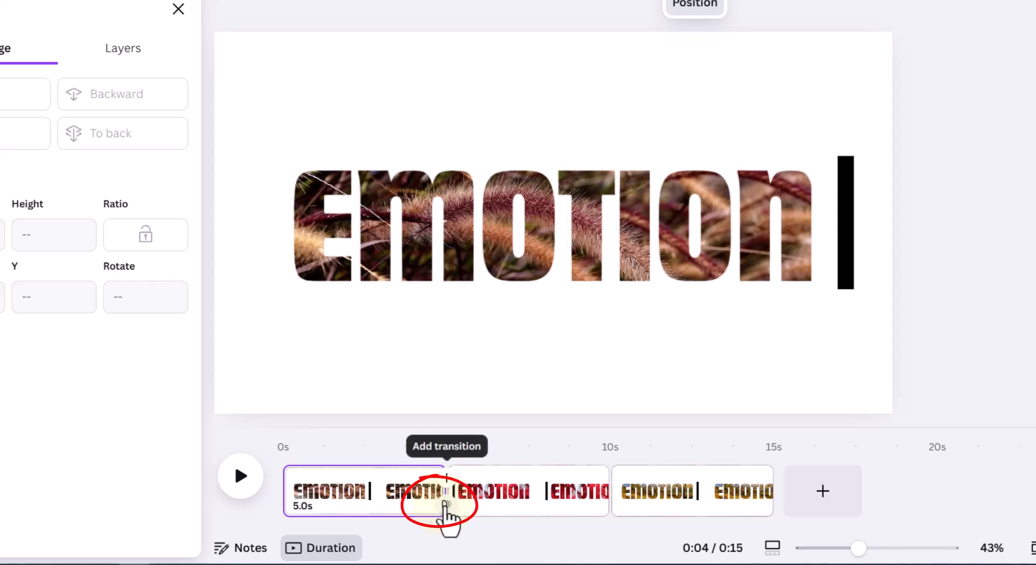
# Add a Match & Move transition between the first and second pages with a duration of 2.5 seconds
pyautogui.click(445, 505)
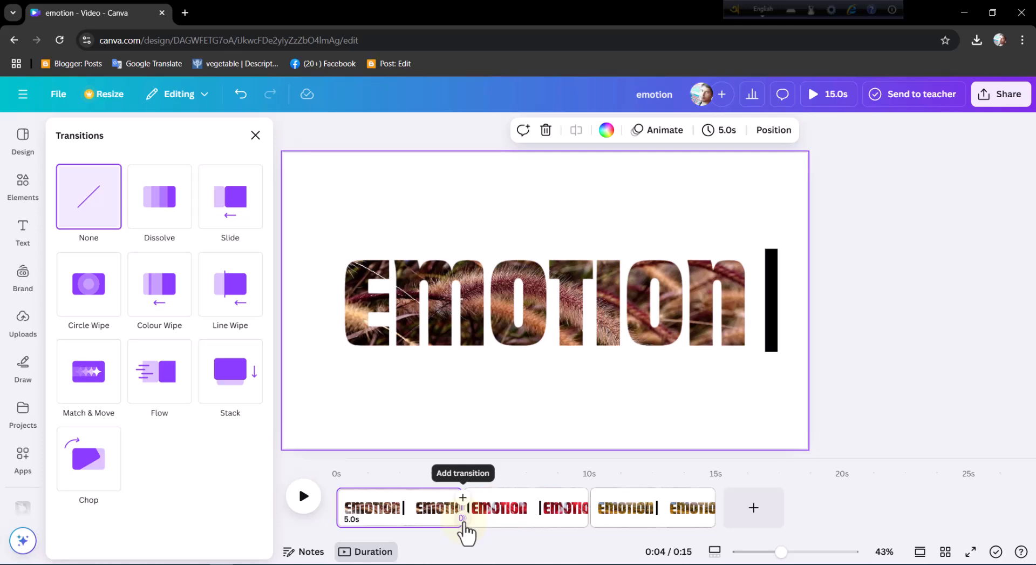
pyautogui.click(89, 386)
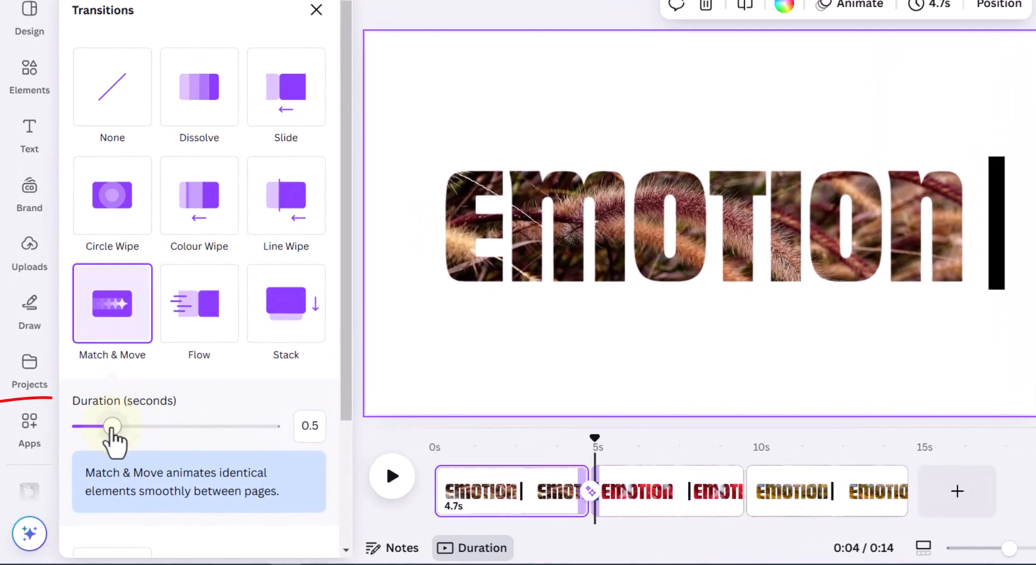
pyautogui.moveTo(115, 430); pyautogui.dragTo(272, 447)
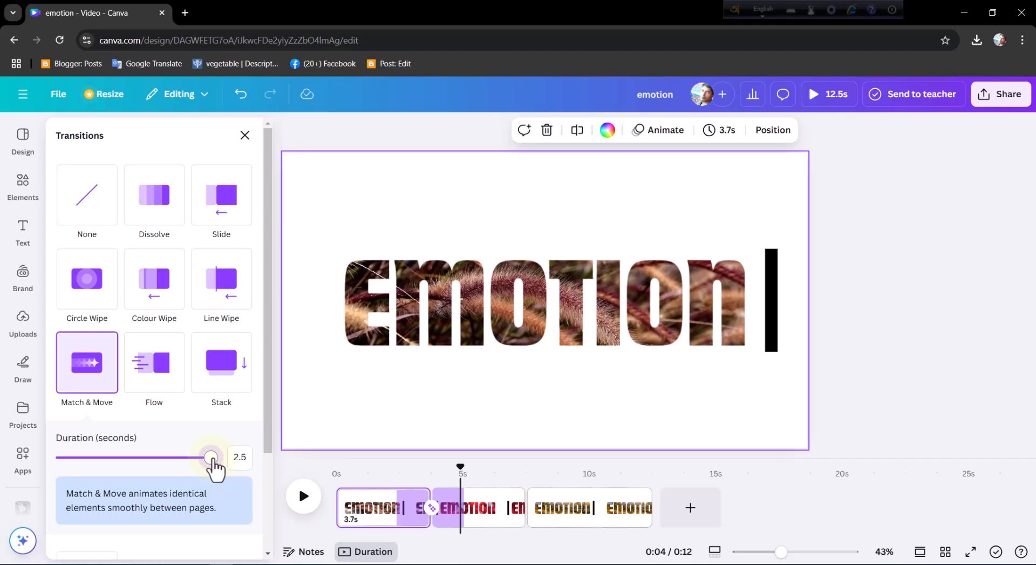
# Add a 2.5-second Match & Move transition between the second and third pages, and play the video from the start
pyautogui.click(515, 522)
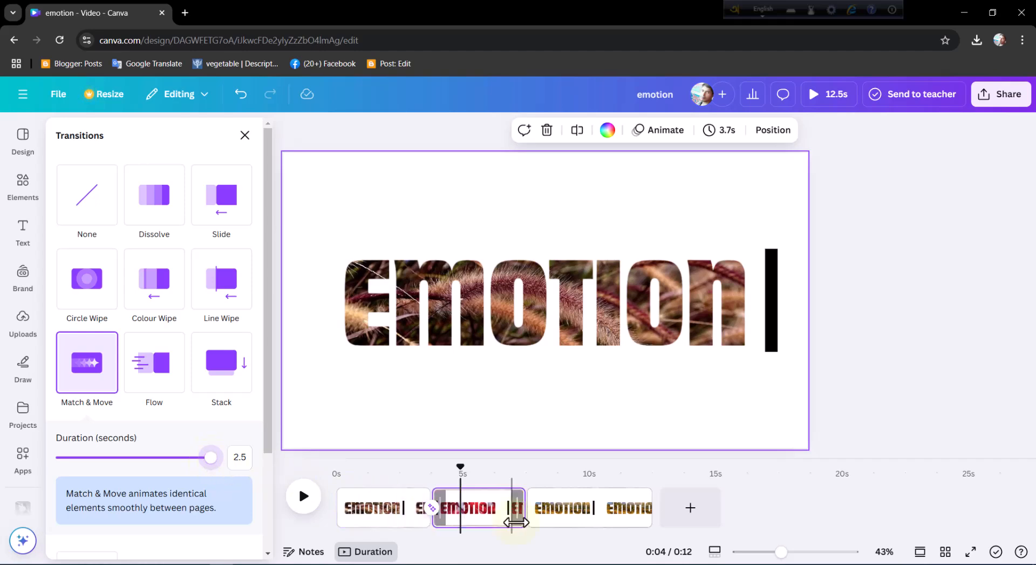
pyautogui.click(519, 522)
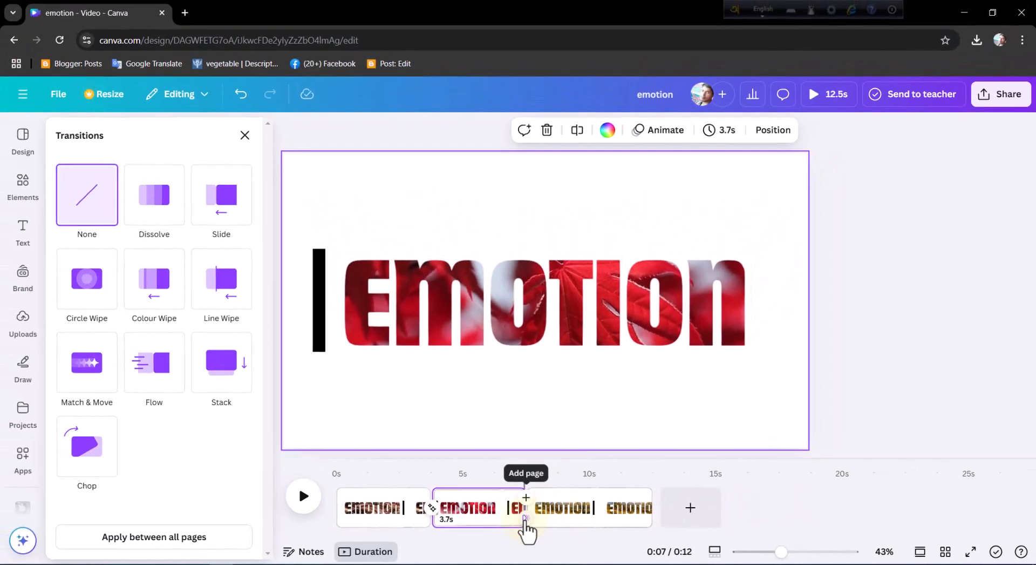
pyautogui.click(90, 367)
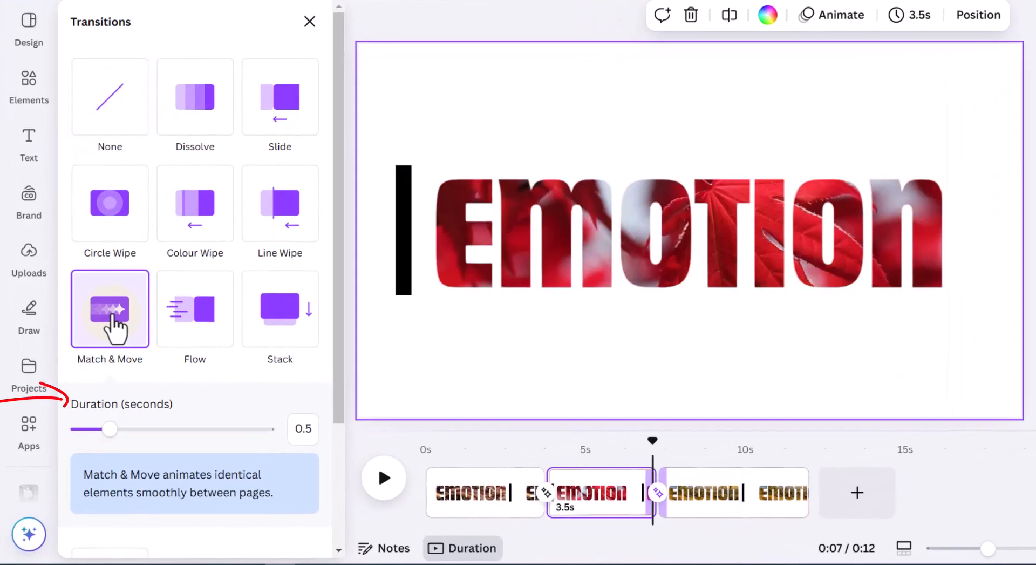
pyautogui.moveTo(109, 429); pyautogui.dragTo(298, 446)
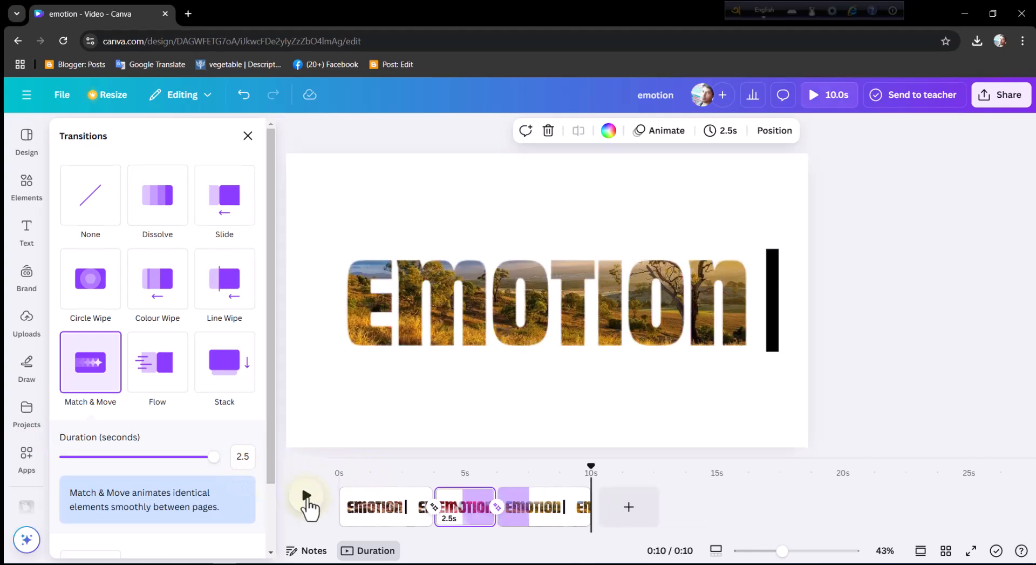
pyautogui.press('space')
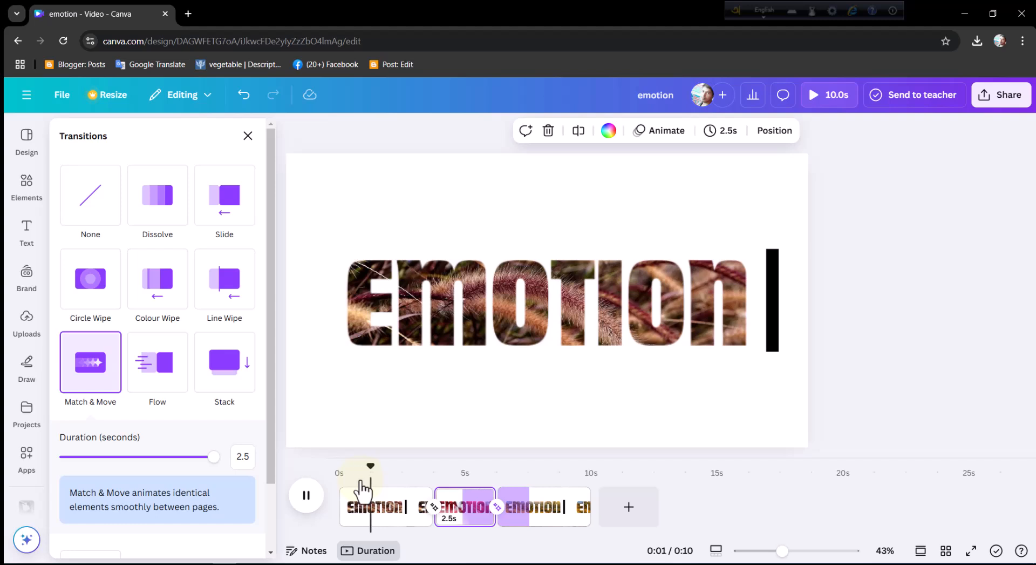